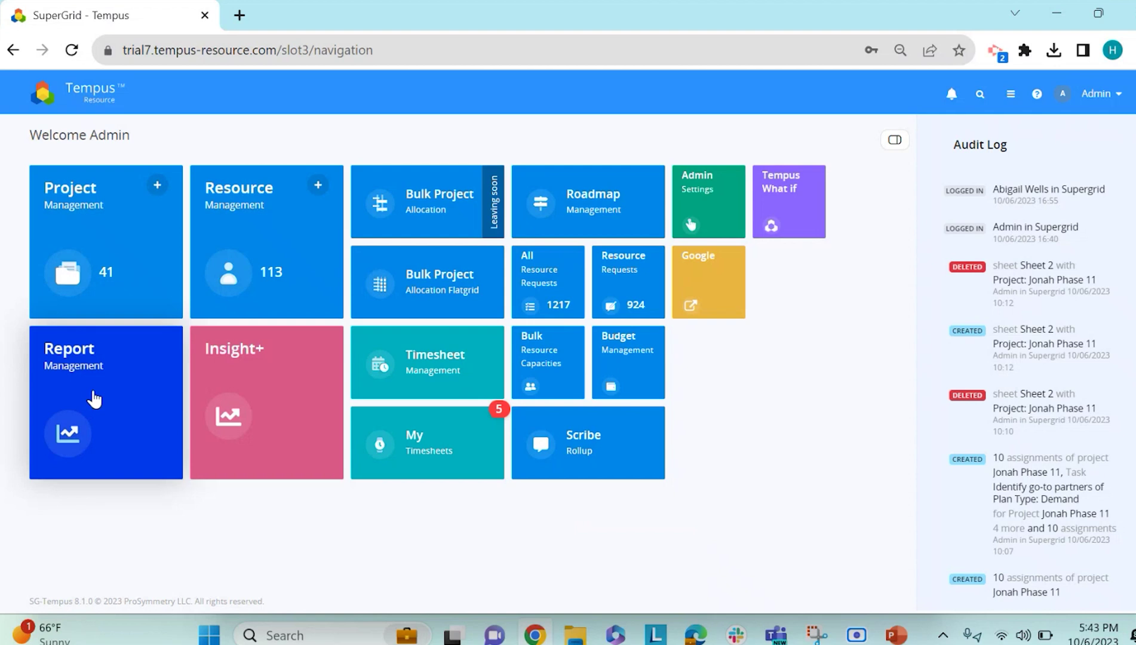
# Create a new pivot grid report in Report Management and name it Allocation Report 2.
pyautogui.click(94, 399)
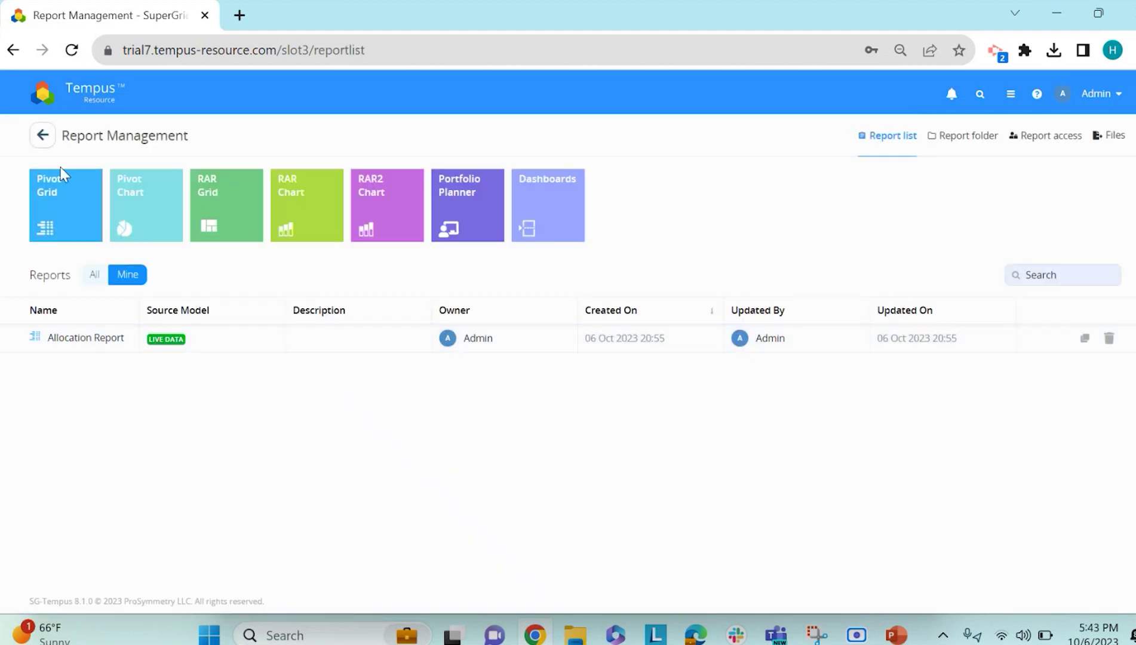
pyautogui.click(68, 211)
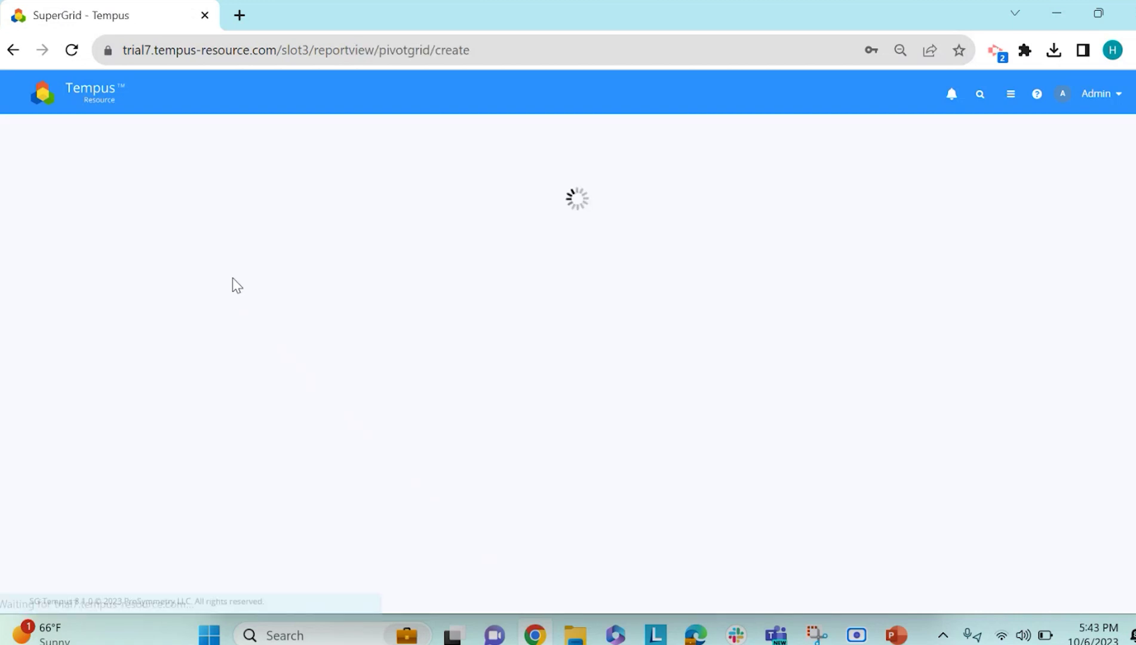
pyautogui.click(202, 242)
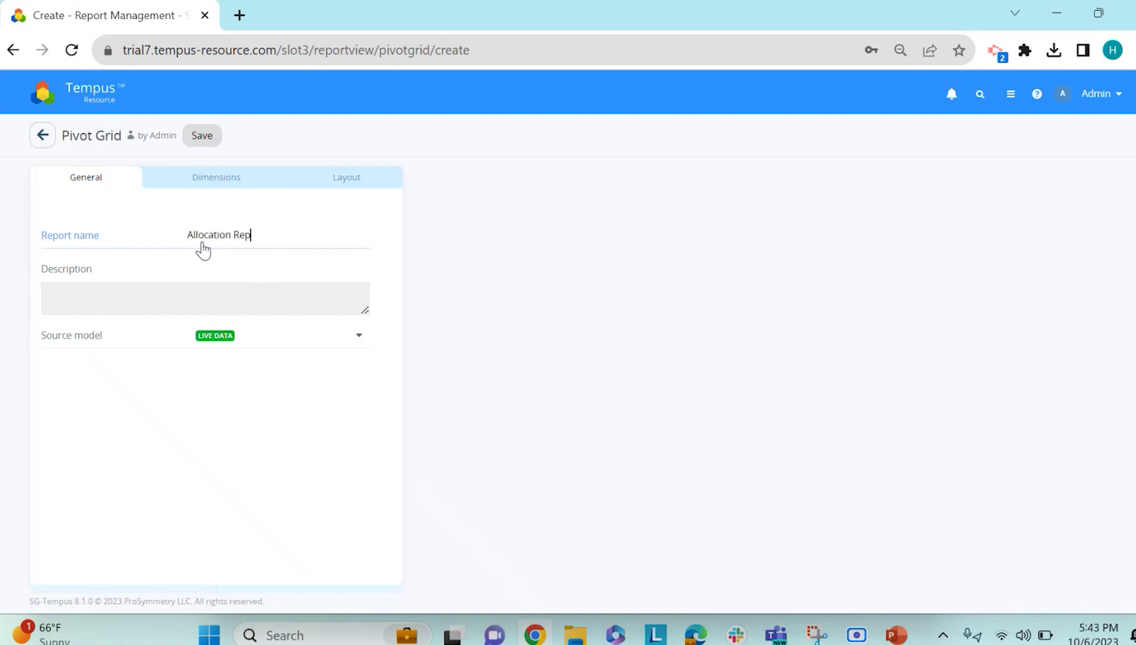
# Check which source models are available for the report, keeping Live Data as the source.
pyautogui.click(213, 188)
pyautogui.click(211, 184)
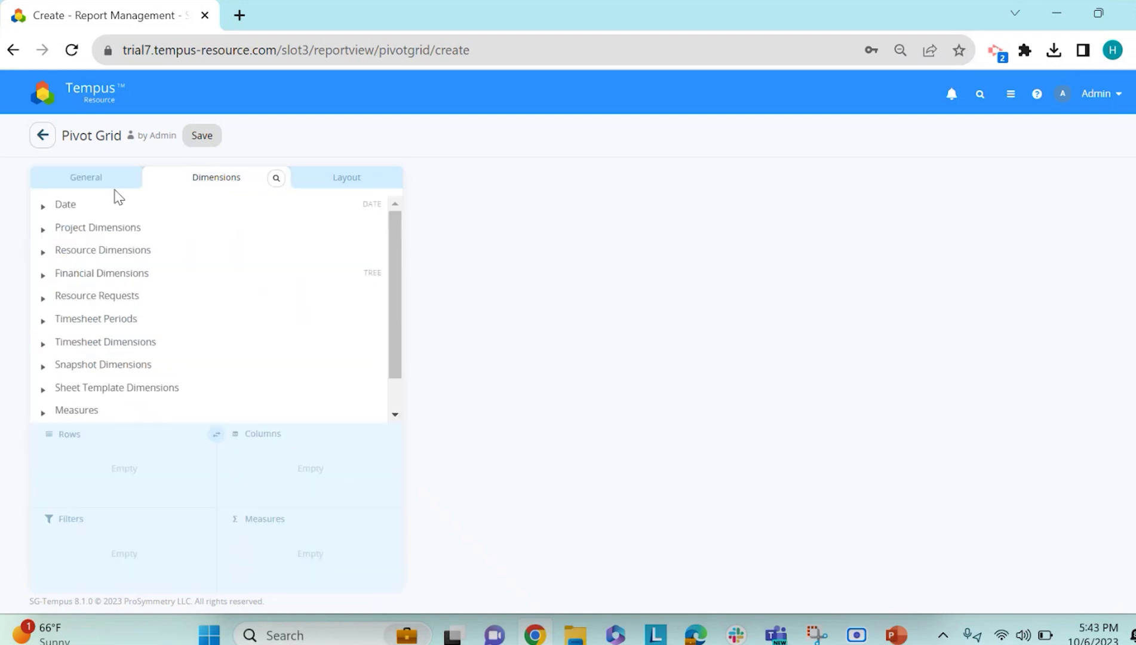
pyautogui.click(109, 183)
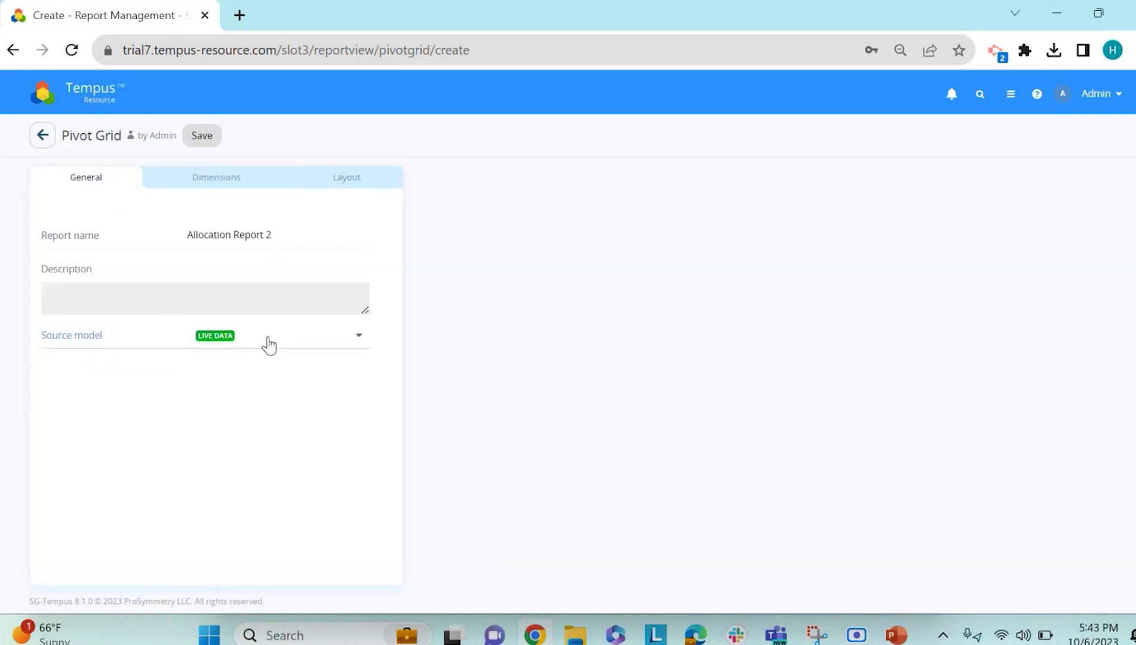
pyautogui.click(218, 343)
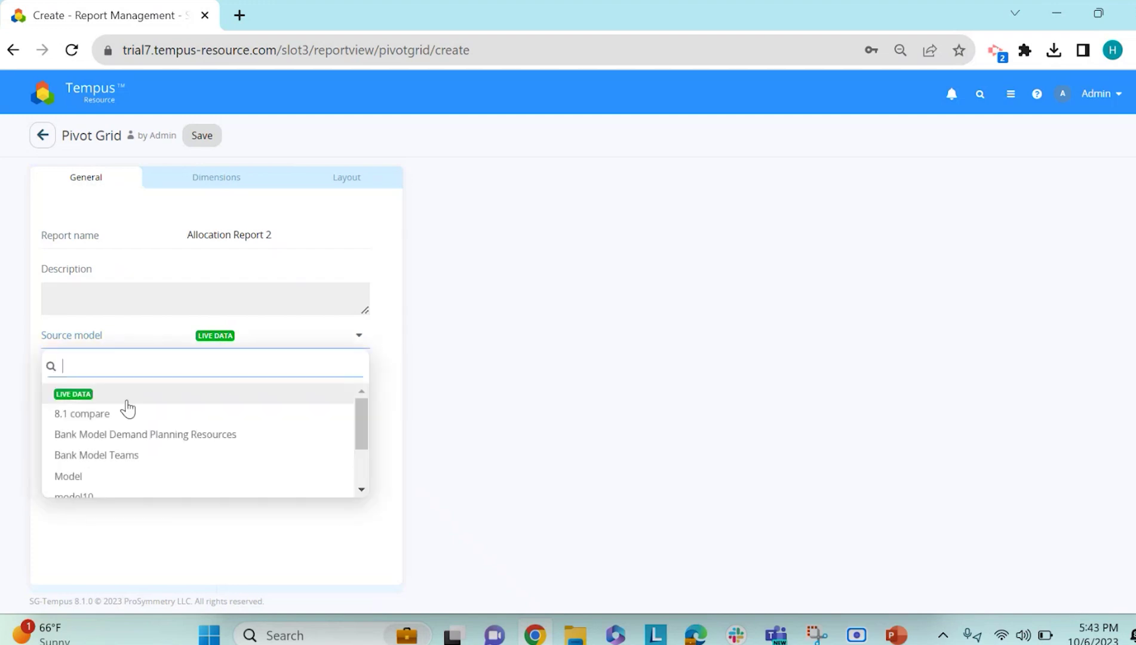
pyautogui.click(147, 345)
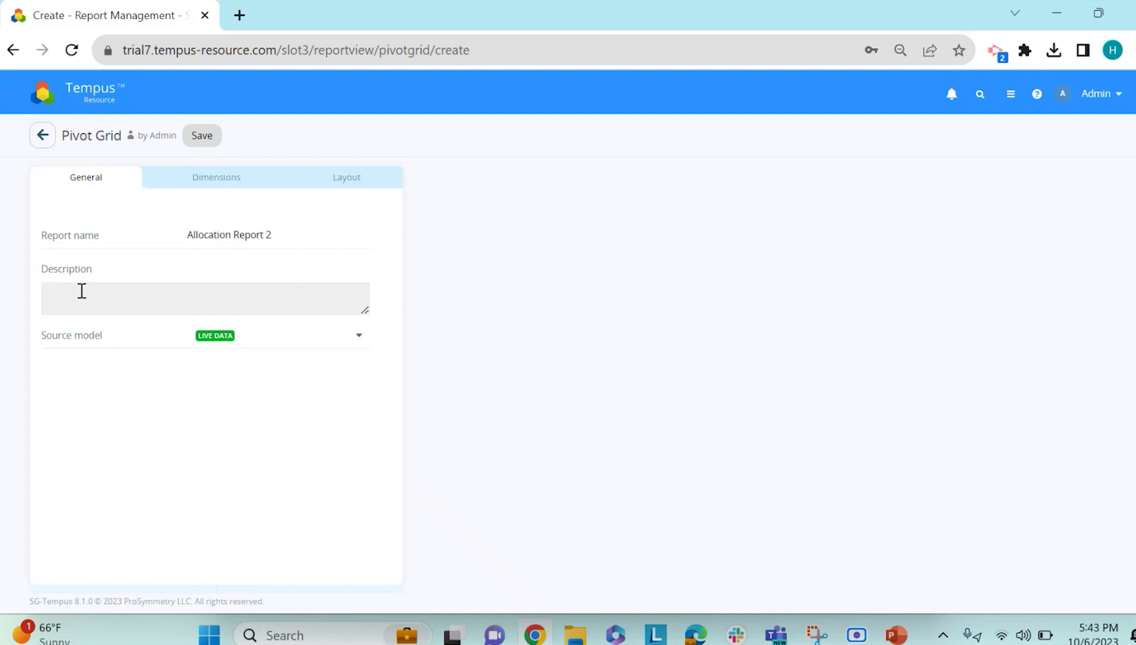
# Add the Date Year and Date Month dimensions as the report's columns.
pyautogui.click(213, 177)
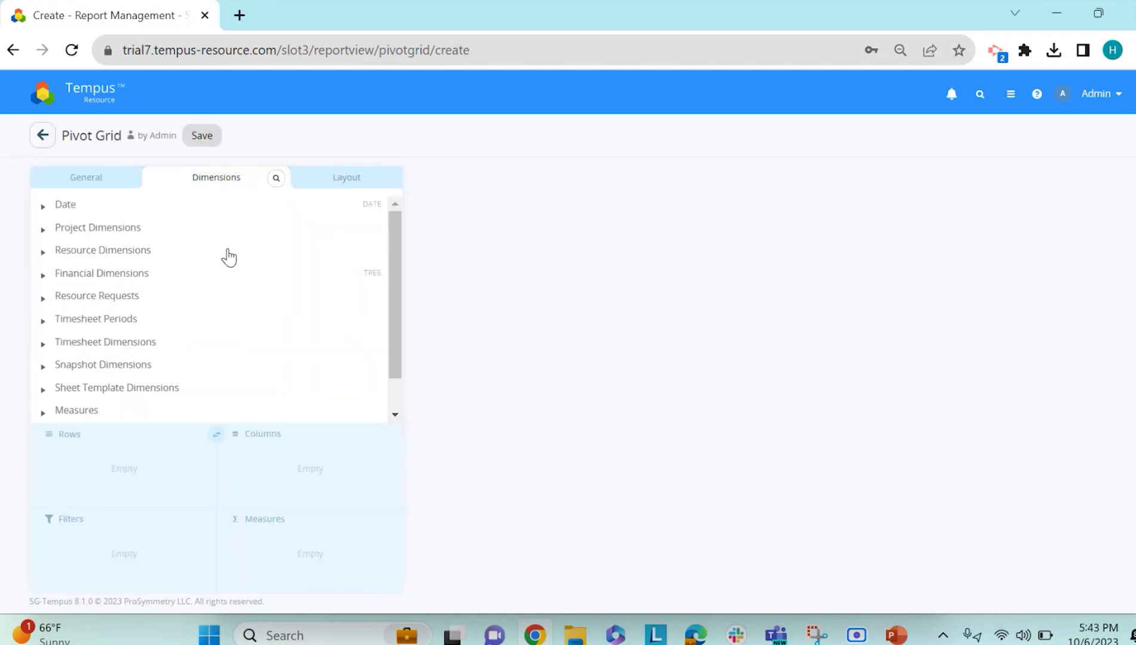
pyautogui.click(275, 179)
pyautogui.click(276, 179)
pyautogui.click(49, 209)
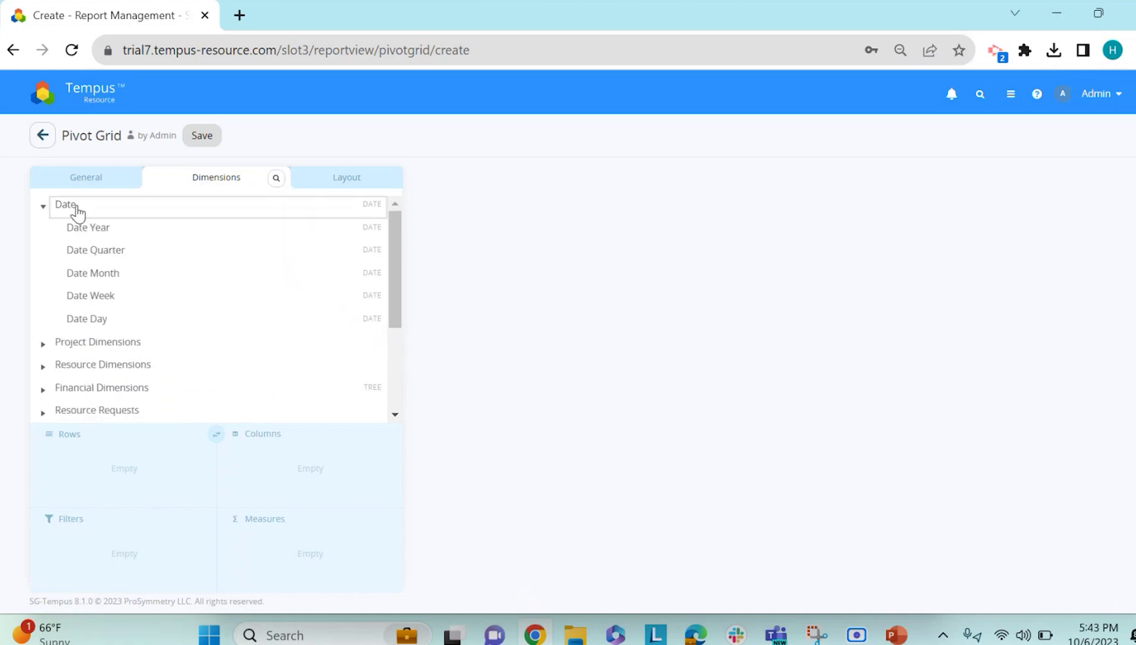
pyautogui.moveTo(86, 234); pyautogui.dragTo(254, 466)
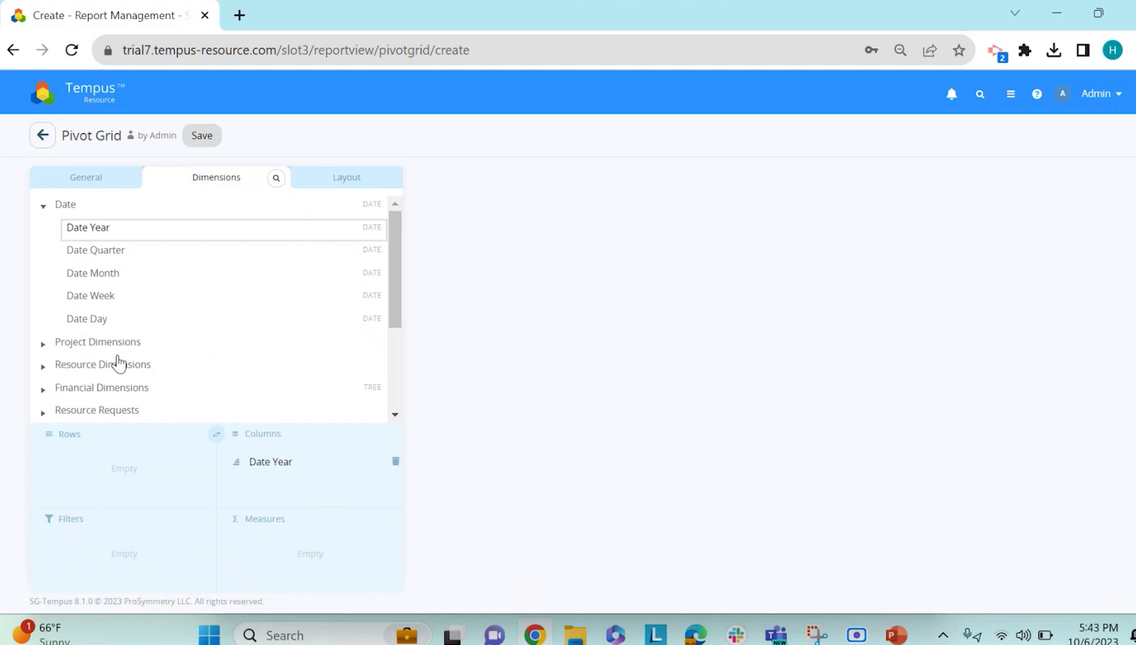
pyautogui.moveTo(111, 276); pyautogui.dragTo(239, 471)
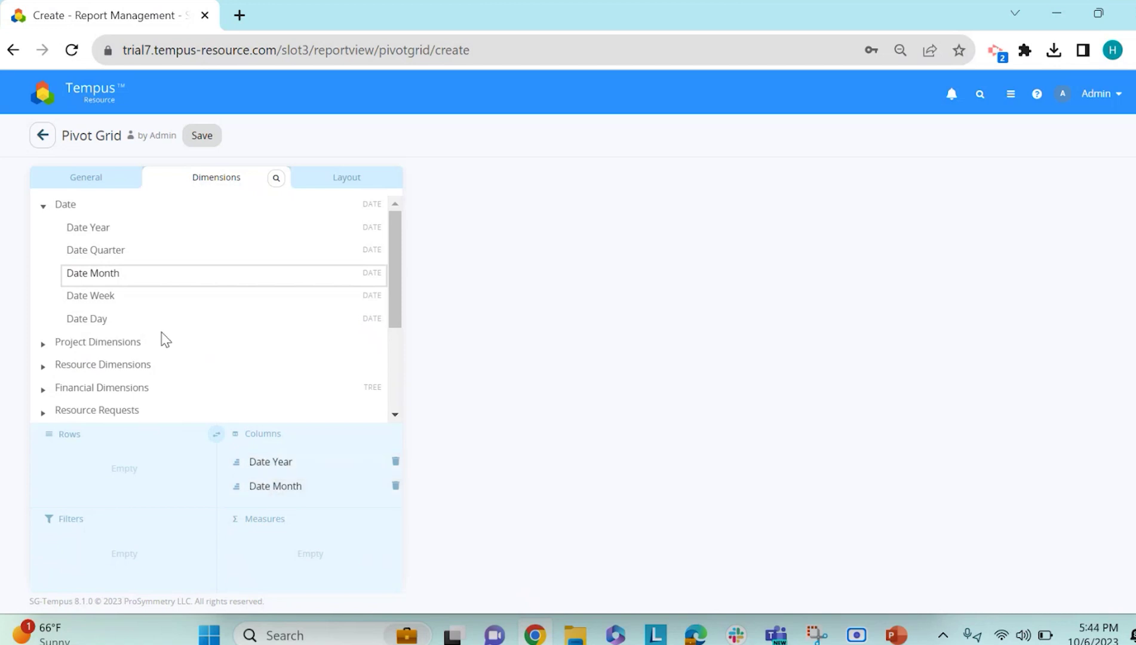
# Add Project Name from the Project/Task Names dimensions as a row of the report.
pyautogui.click(123, 343)
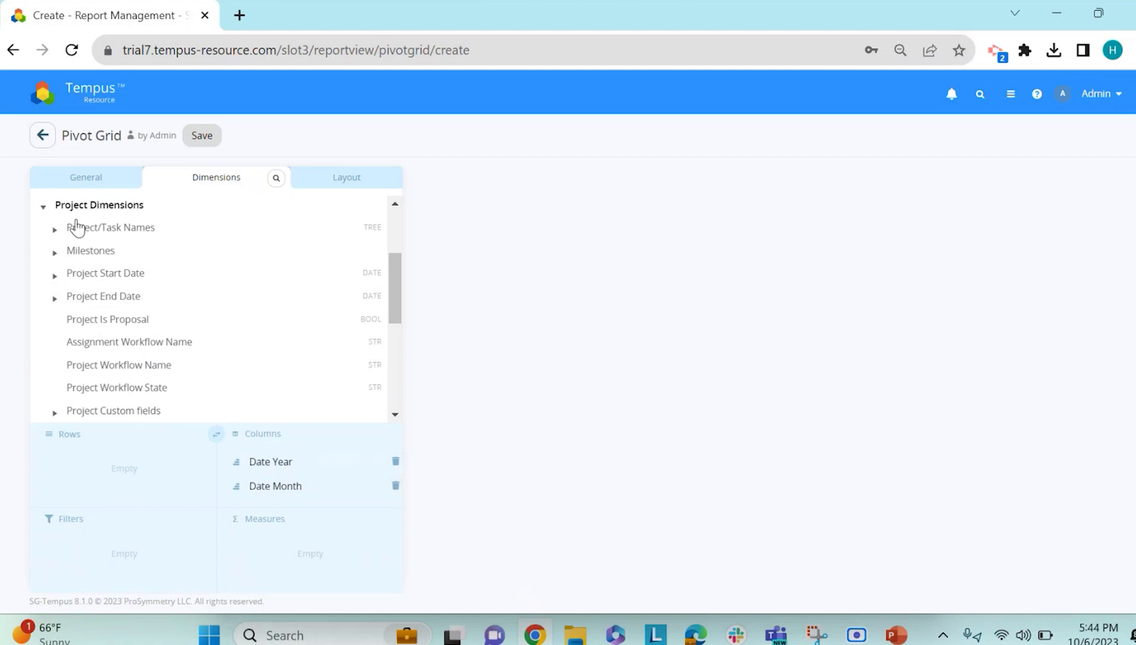
pyautogui.click(78, 228)
pyautogui.moveTo(108, 254); pyautogui.dragTo(48, 463)
# Look through the remaining project dimensions and the project custom fields.
pyautogui.scroll(-2, 156, 340)
pyautogui.scroll(-2, 157, 337)
pyautogui.scroll(2, 157, 336)
pyautogui.scroll(-1, 157, 337)
pyautogui.click(119, 322)
pyautogui.scroll(-2, 126, 324)
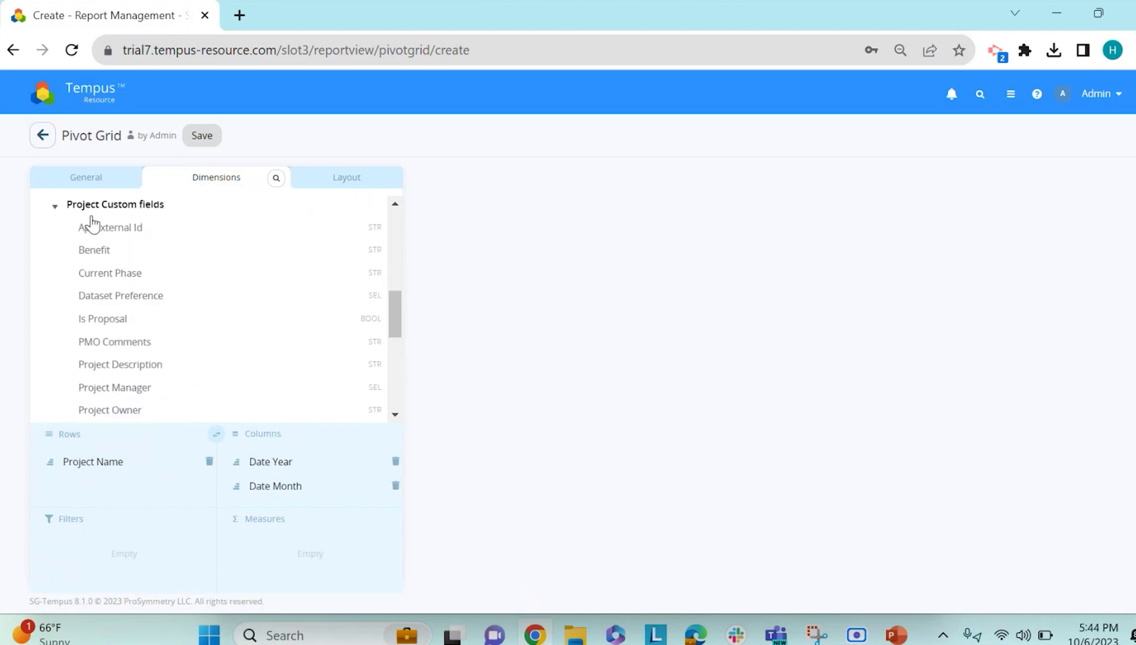
# Add Resource Name from the Resource Dimensions as a row below Project Name.
pyautogui.scroll(-4, 140, 340)
pyautogui.scroll(-2, 138, 338)
pyautogui.click(104, 307)
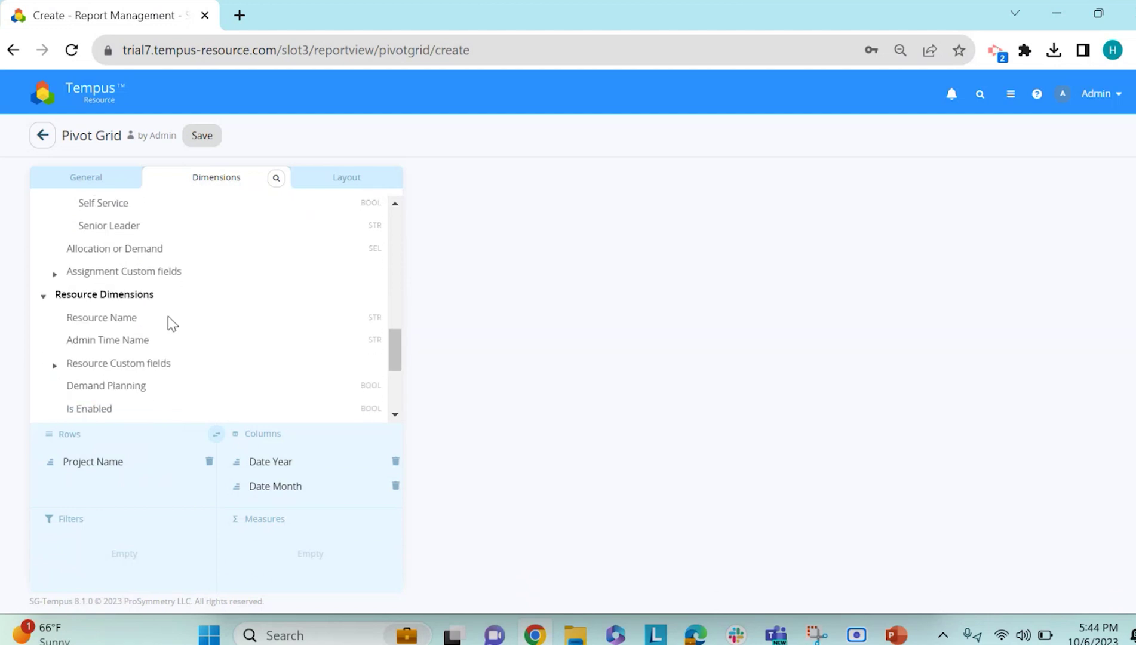
pyautogui.moveTo(111, 318); pyautogui.dragTo(58, 485)
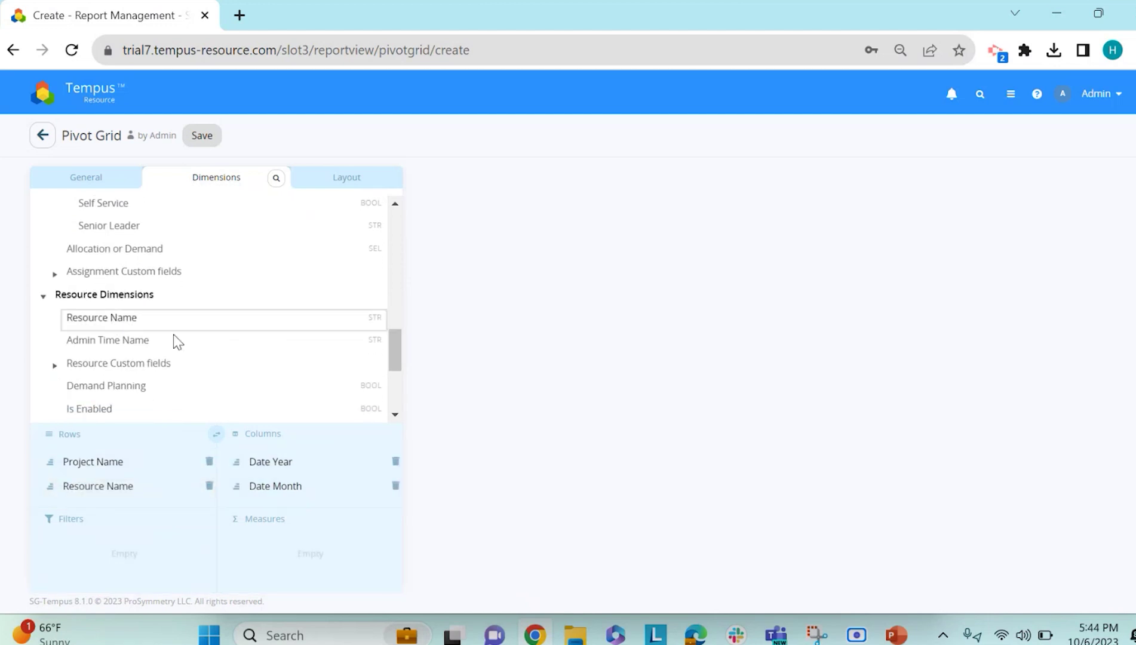
# Look through the resource custom fields available as report dimensions.
pyautogui.scroll(-3, 174, 337)
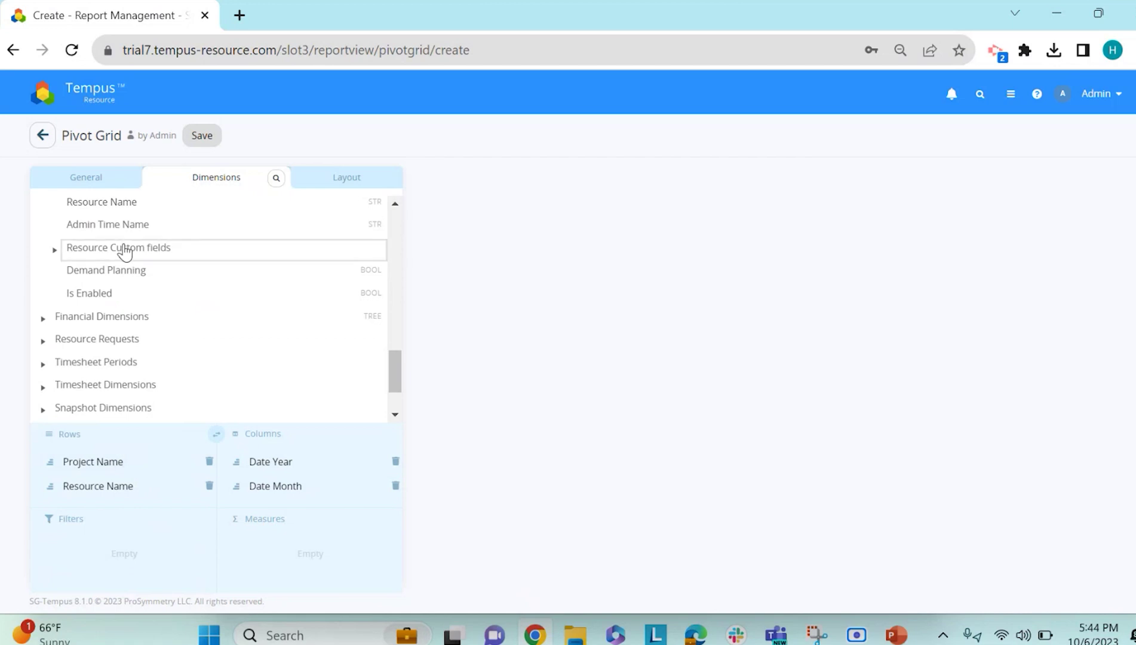
pyautogui.click(125, 252)
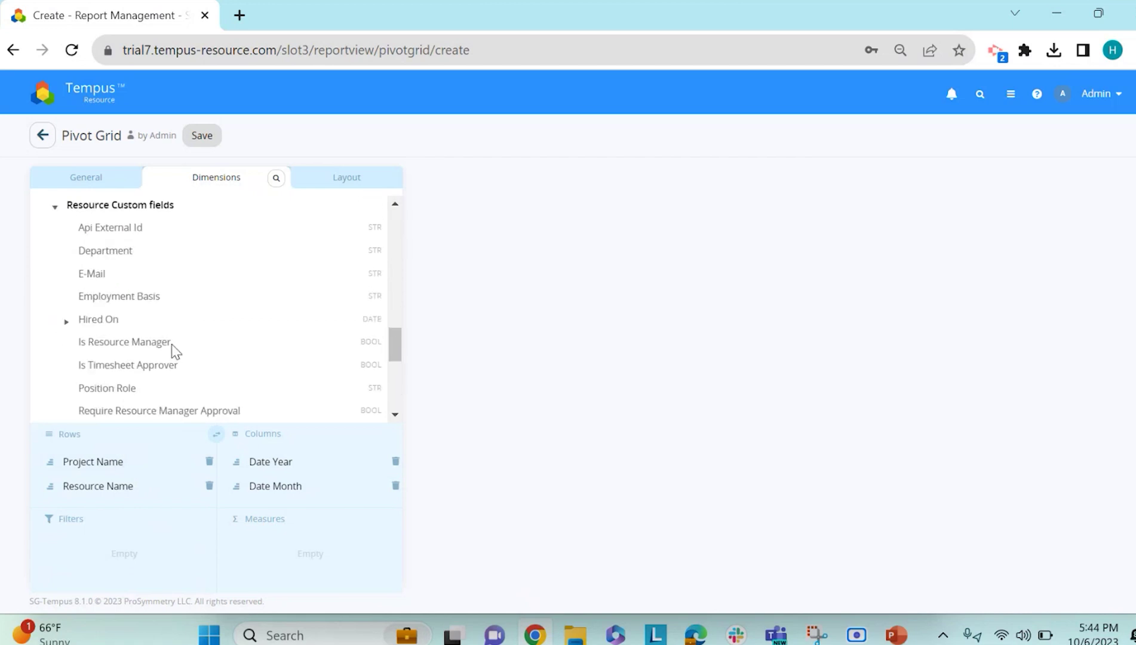
pyautogui.scroll(-8, 171, 345)
pyautogui.scroll(-2, 173, 352)
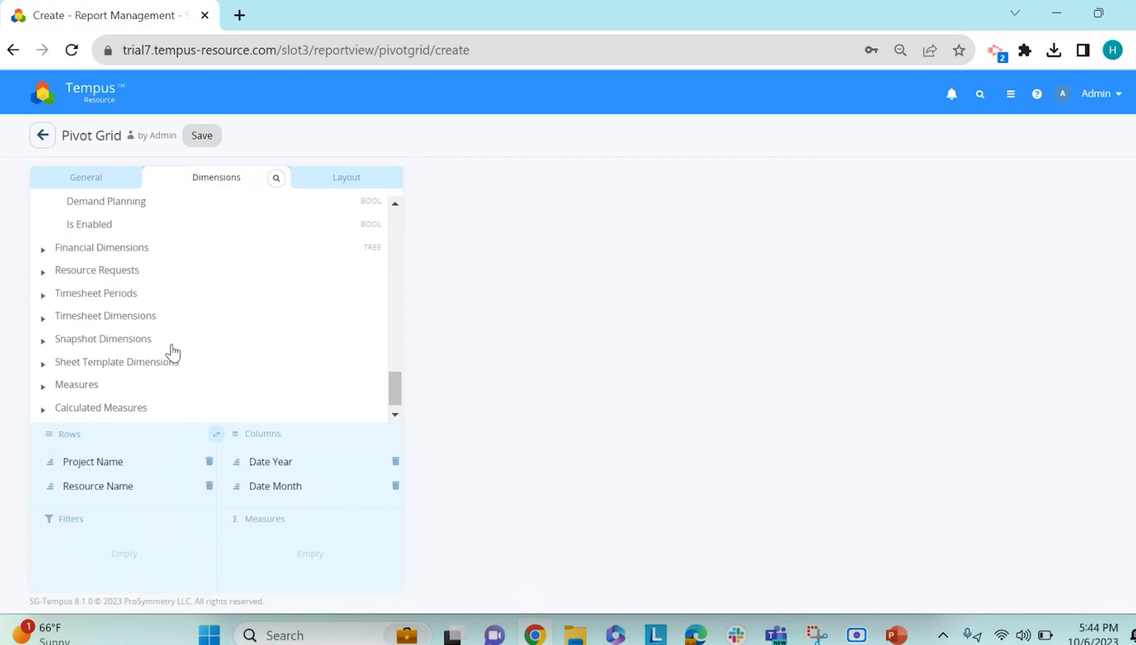
# Add Planned Allocation Time from the Planned Allocation group as the report's measure.
pyautogui.click(67, 376)
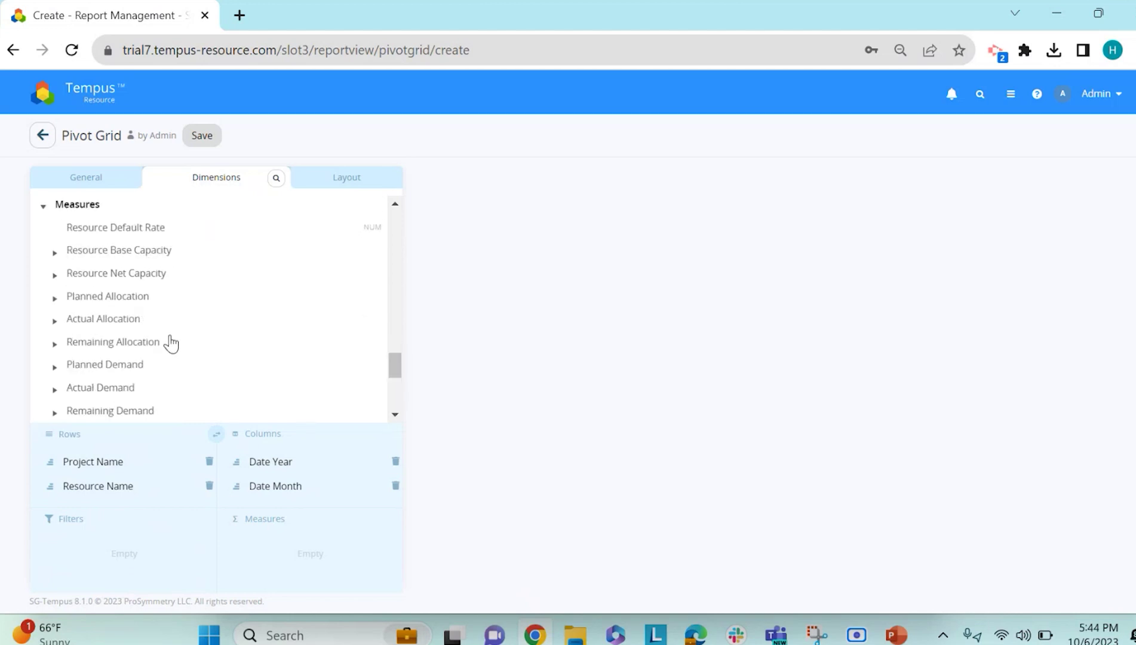
pyautogui.click(118, 303)
pyautogui.click(118, 305)
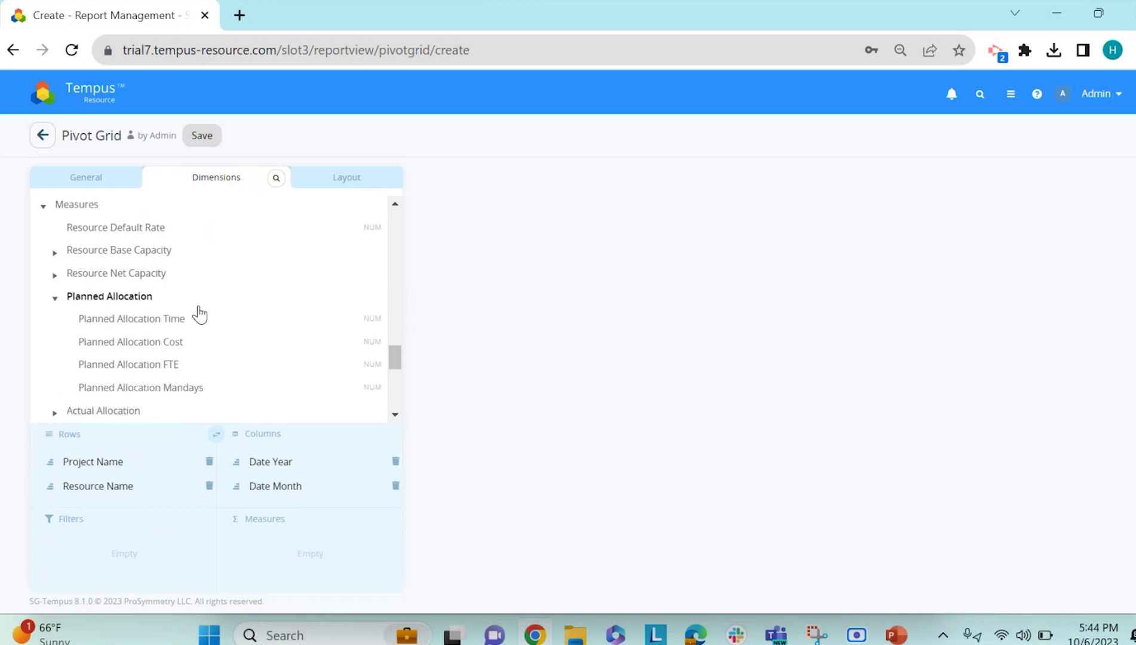
pyautogui.moveTo(126, 326); pyautogui.dragTo(252, 510)
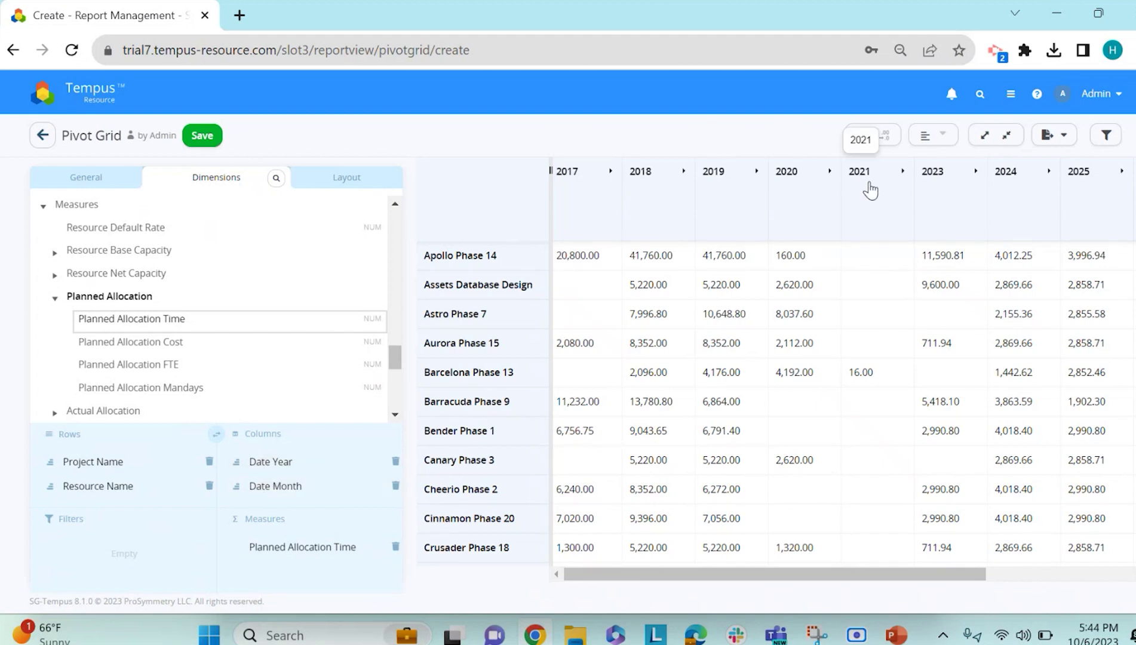
# Expand the 2023 column of the grid to show its monthly allocation values.
pyautogui.click(950, 180)
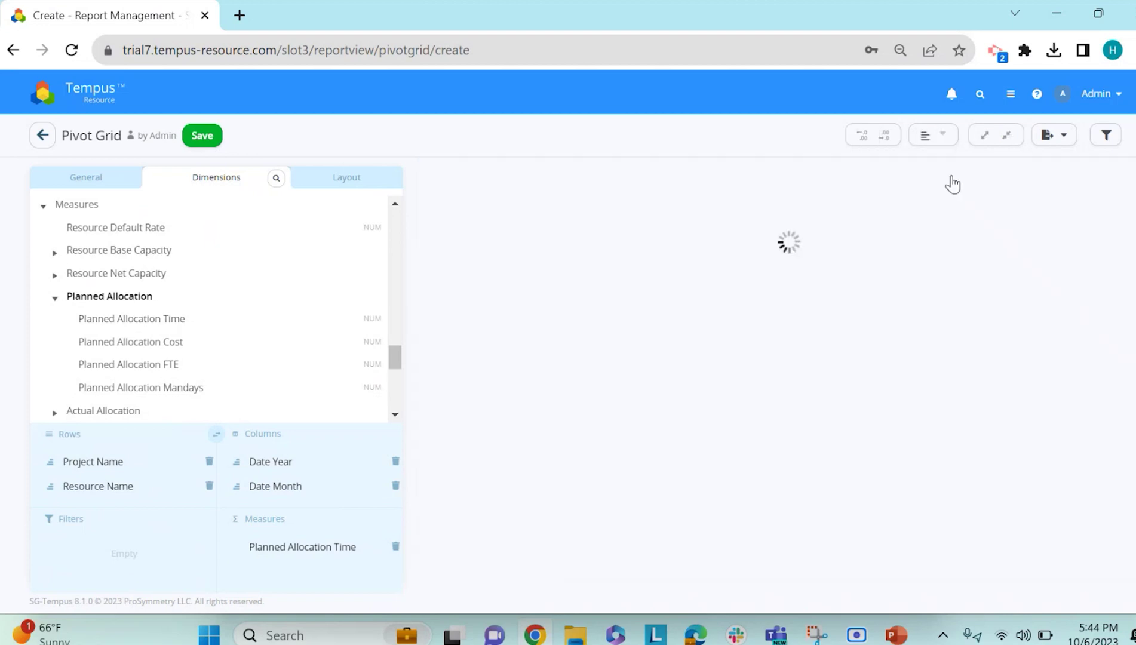
pyautogui.hscroll(5, 963, 257)
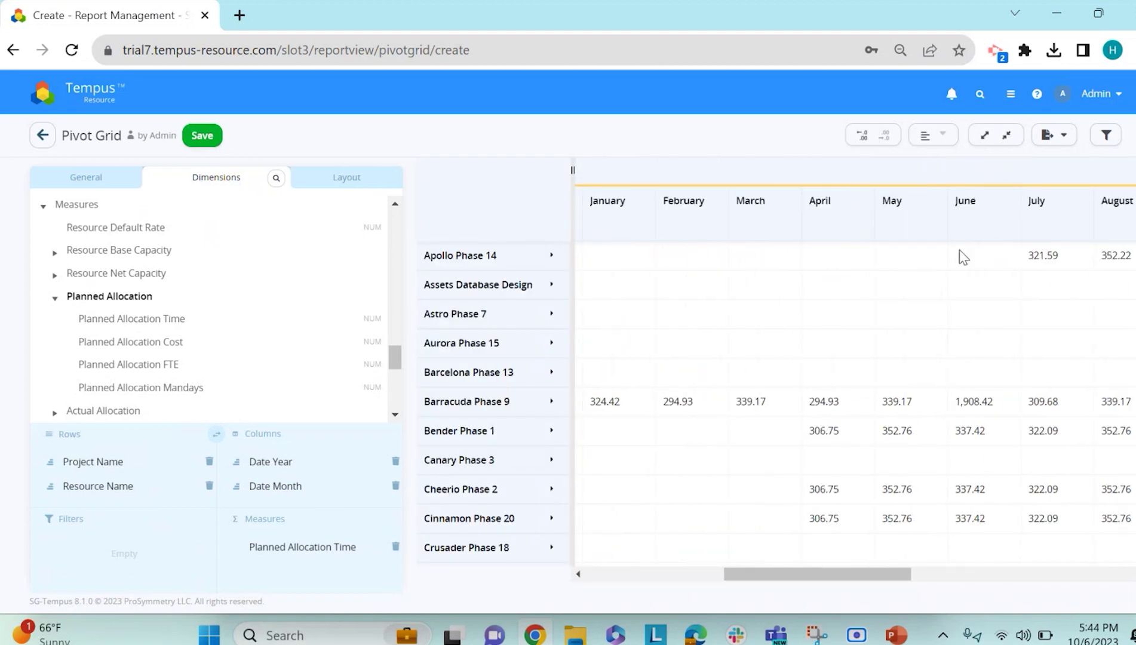
pyautogui.hscroll(-2, 816, 243)
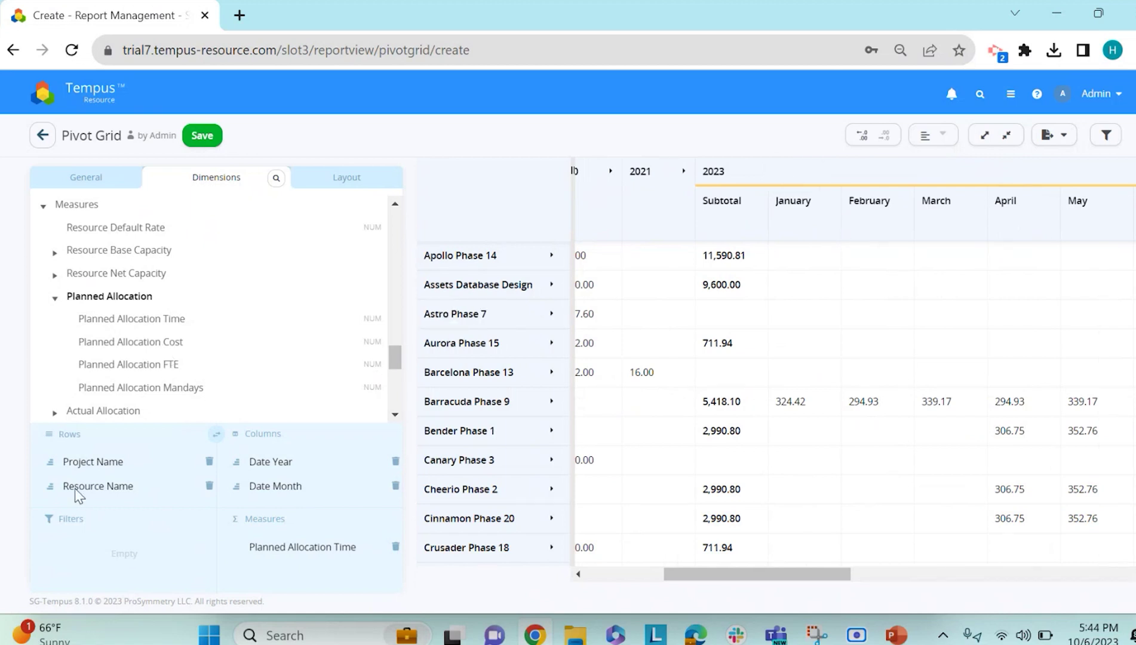
# Try Demand Planning as a report filter, inspect its selectable values, and remove it.
pyautogui.scroll(10, 215, 349)
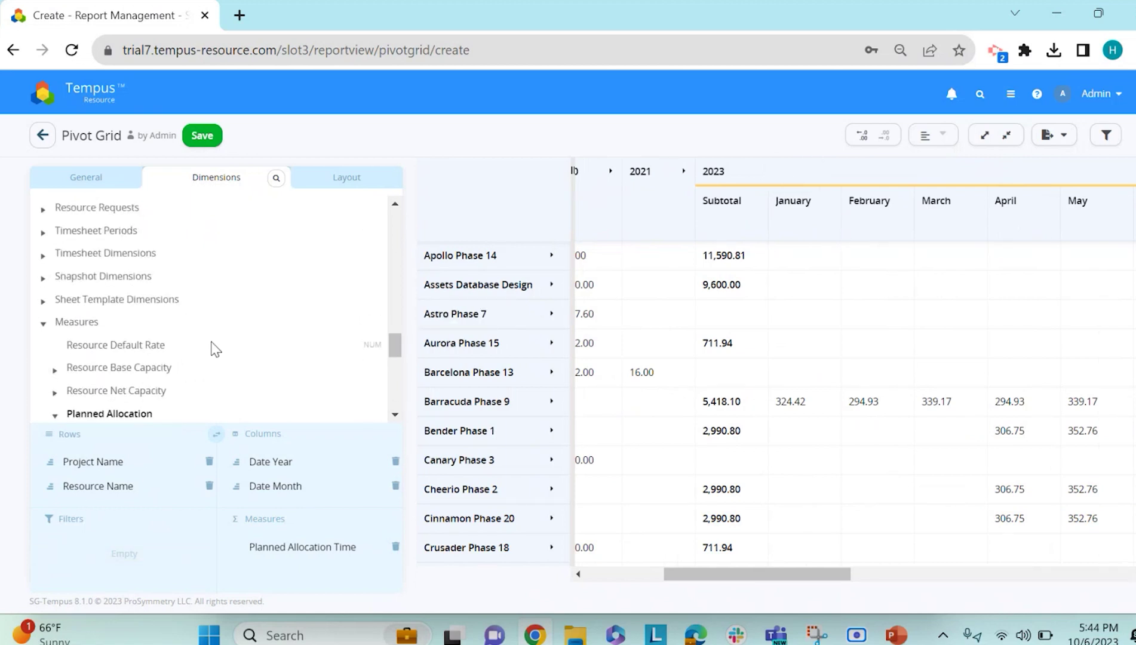
pyautogui.moveTo(126, 326); pyautogui.dragTo(54, 546)
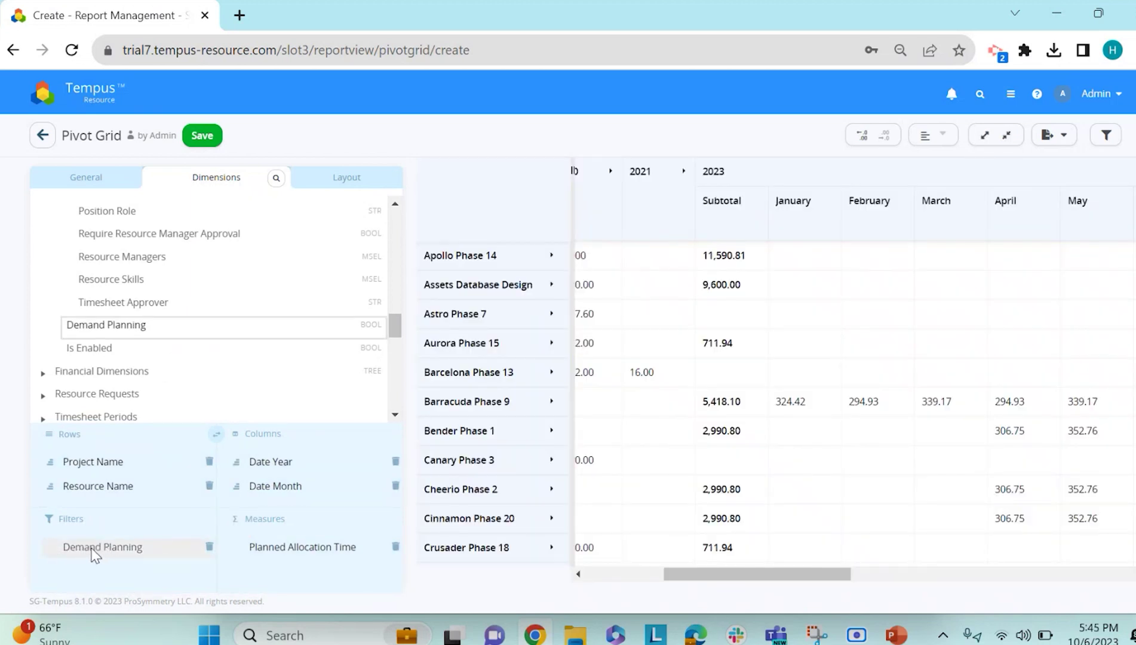
pyautogui.click(101, 554)
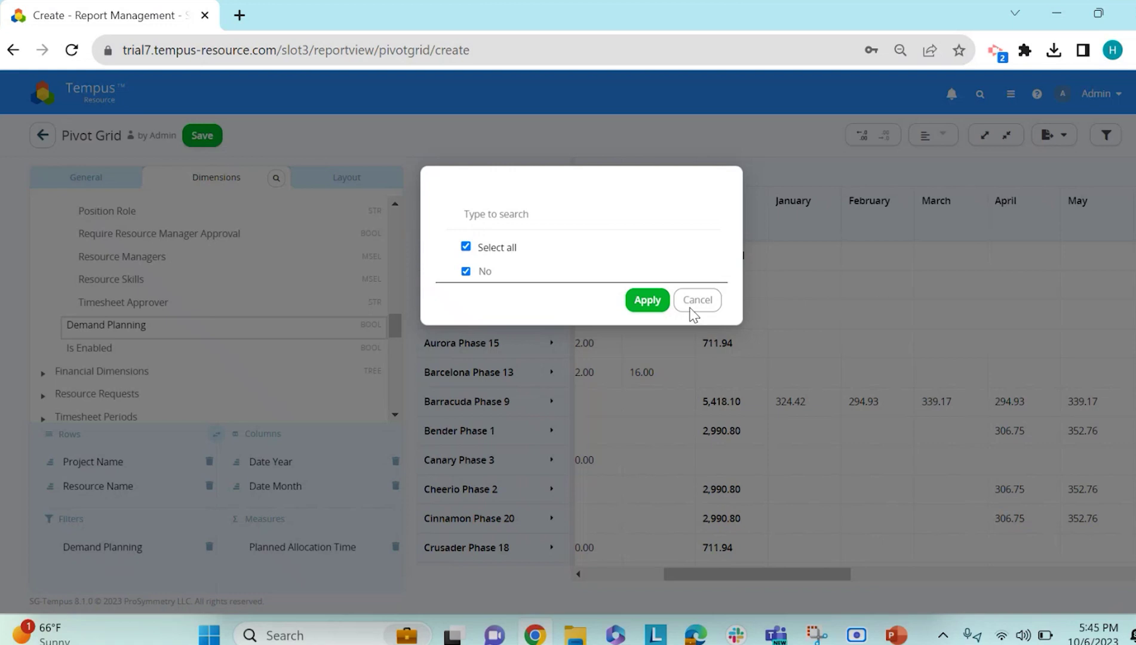
pyautogui.click(693, 304)
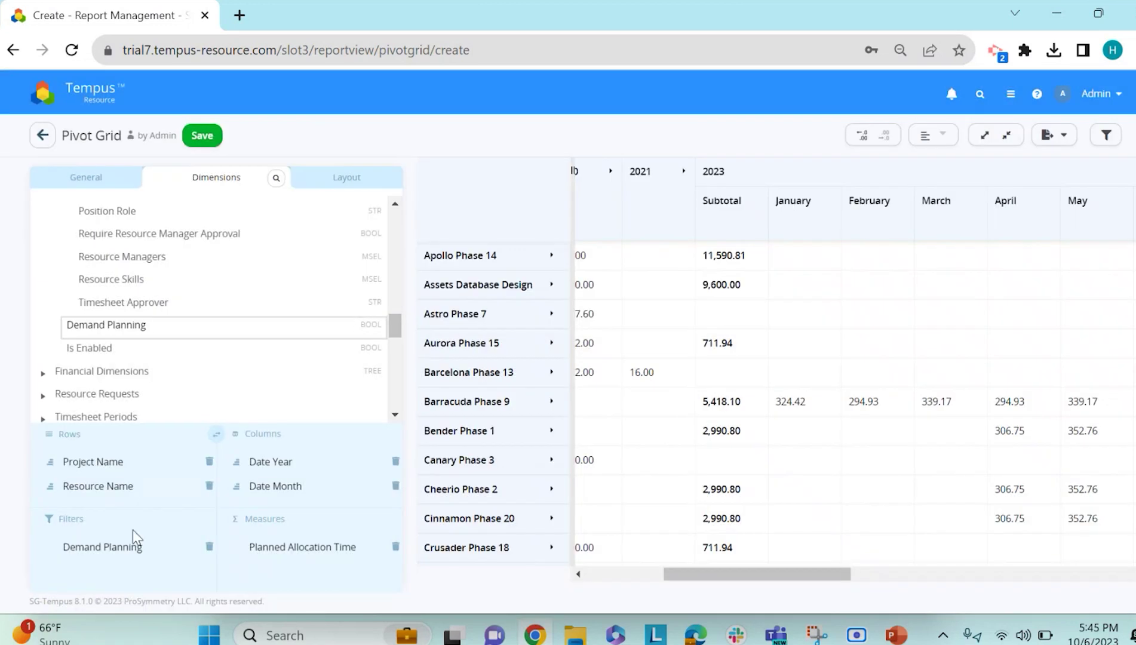
pyautogui.click(210, 547)
# Expand the Calculated Measures group in the dimension list and look through the existing calculated measures.
pyautogui.scroll(-10, 291, 370)
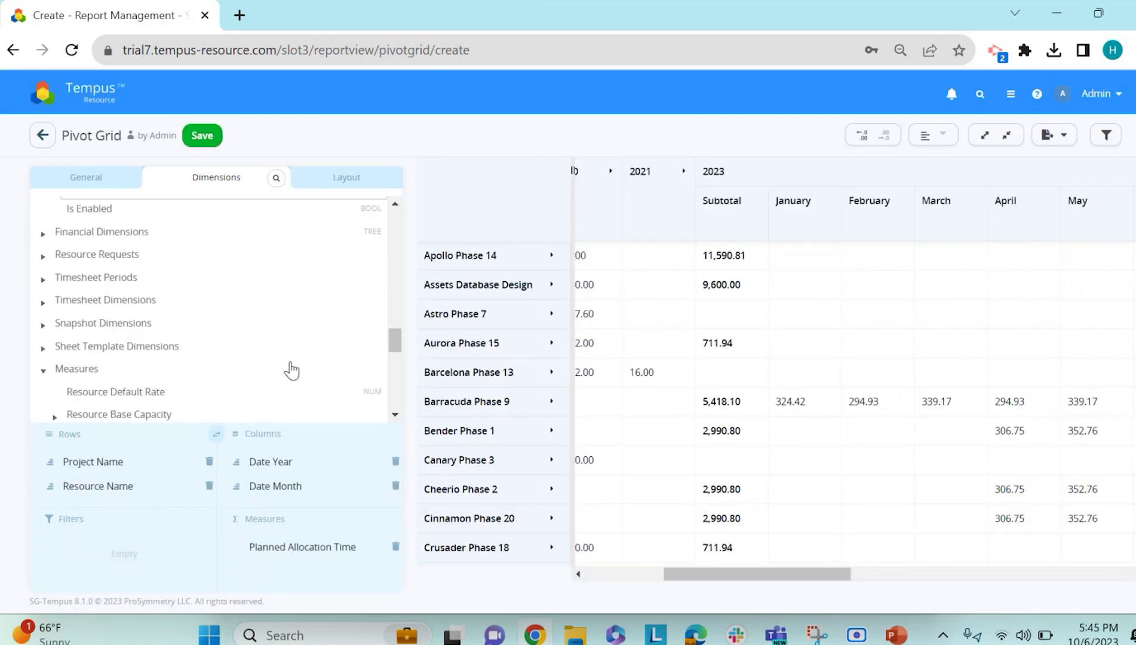
pyautogui.scroll(-5, 290, 370)
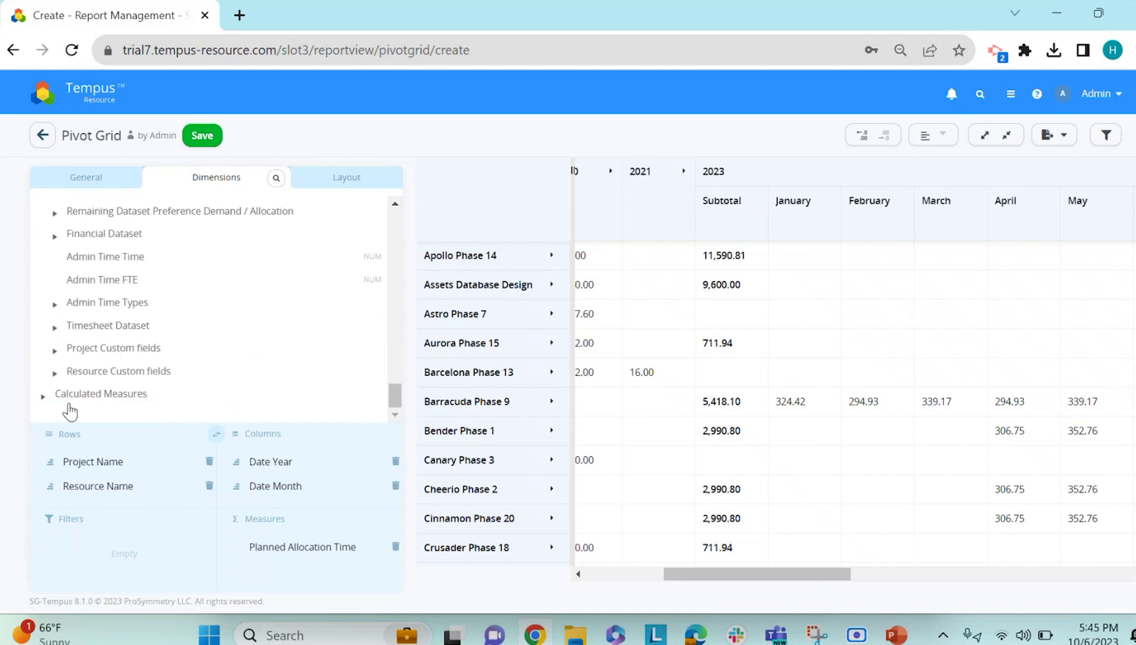
pyautogui.click(103, 396)
pyautogui.scroll(-3, 164, 392)
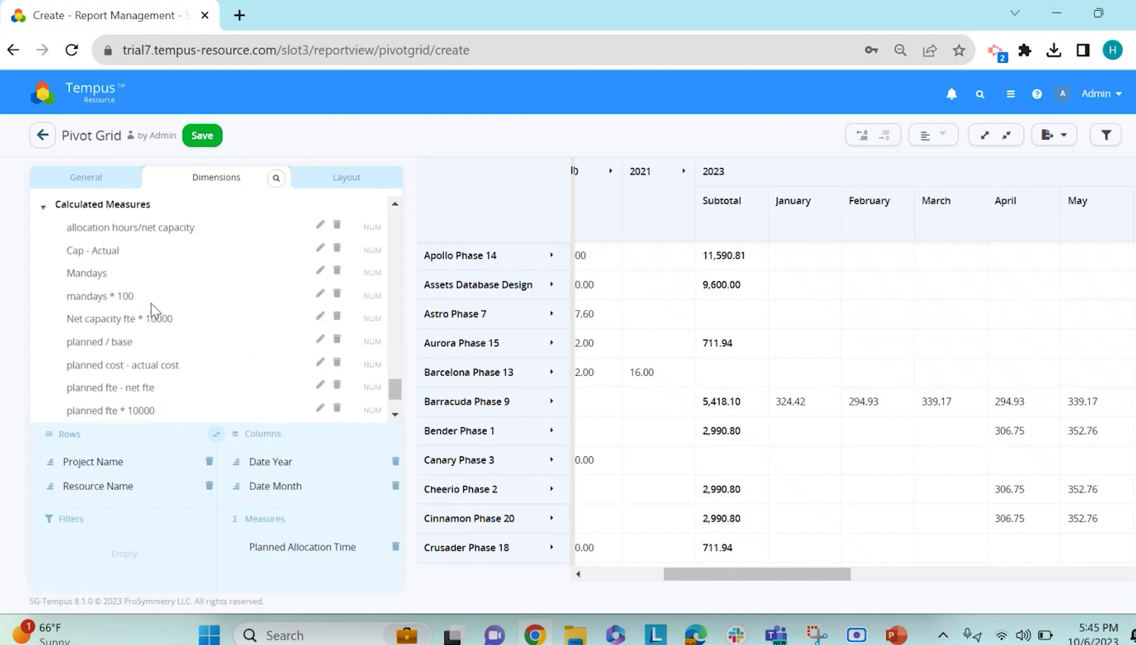
pyautogui.scroll(1, 151, 304)
pyautogui.scroll(-3, 114, 287)
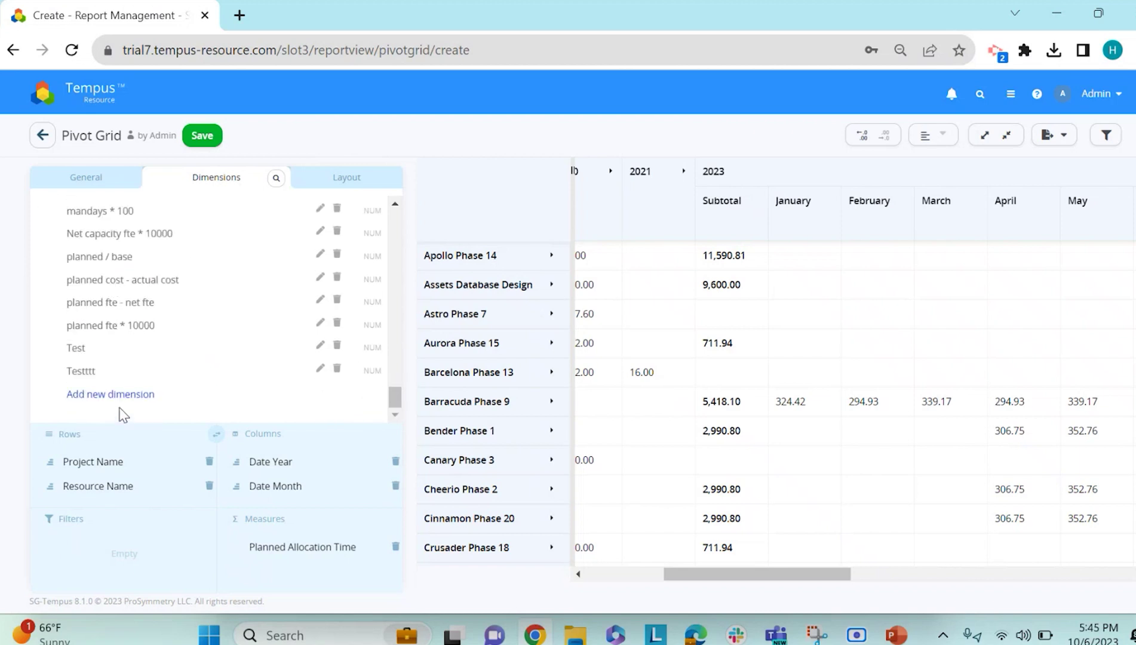
# Try a new calculated dimension that adds Planned Allocation Time and Resource Base Capacity Time, and discard it.
pyautogui.click(156, 394)
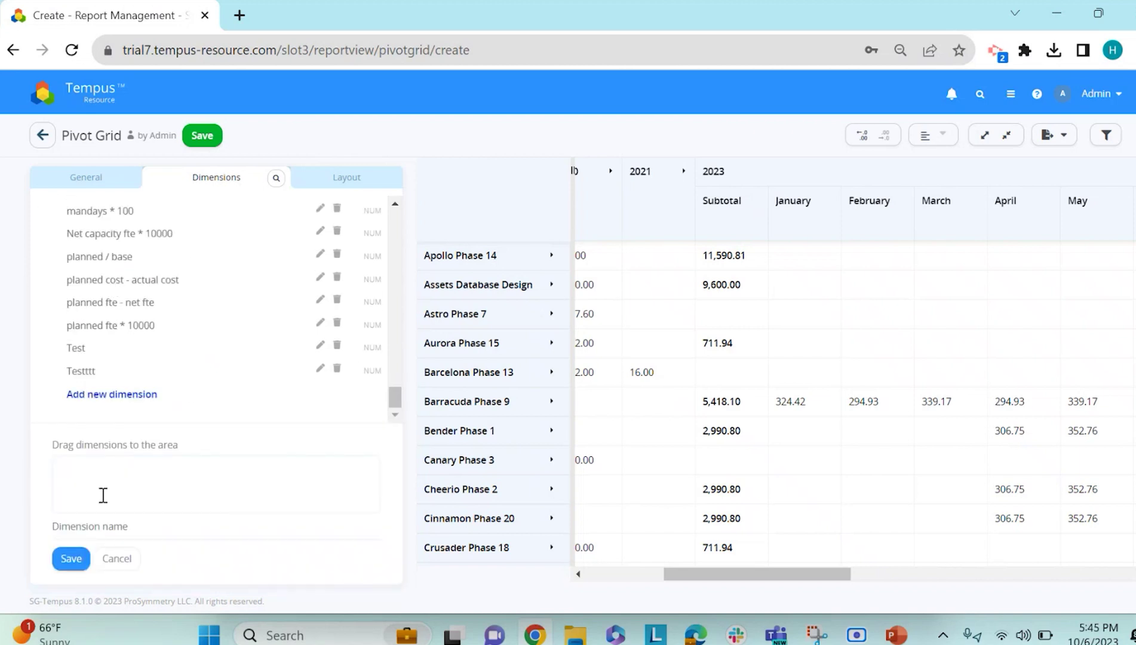
pyautogui.scroll(5, 219, 325)
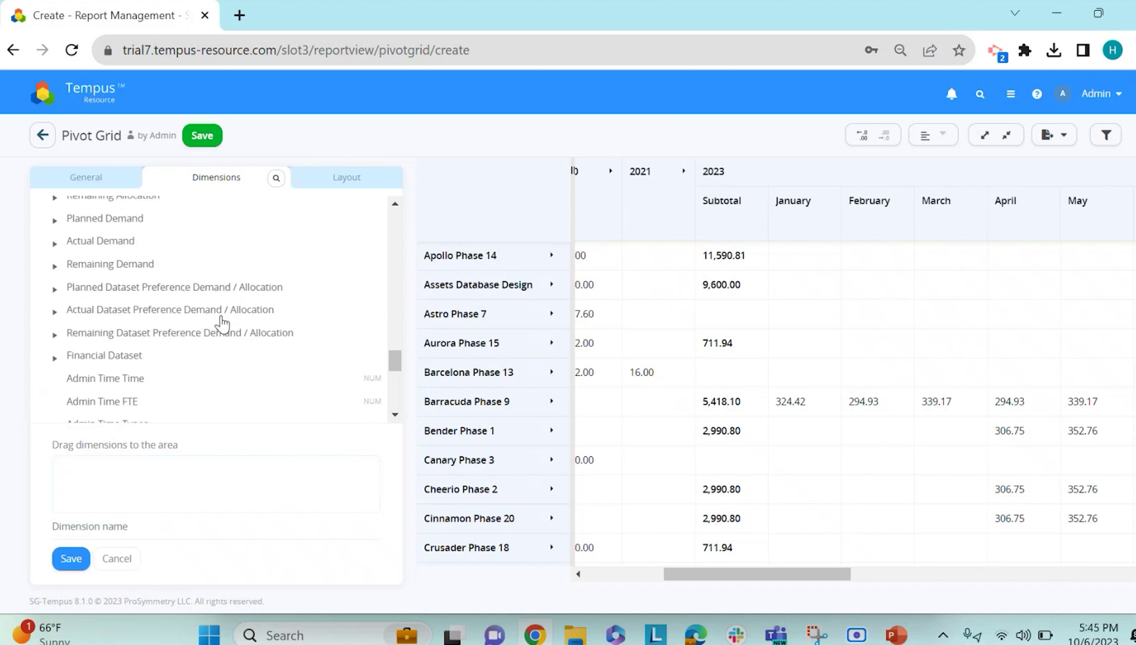
pyautogui.scroll(5, 209, 332)
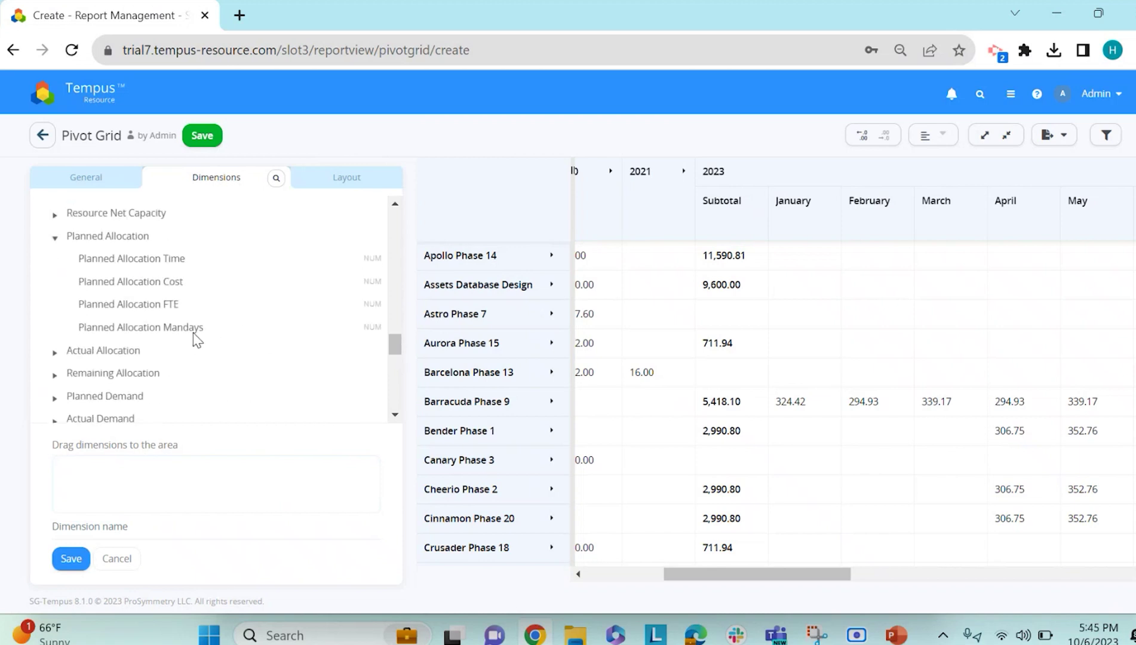
pyautogui.moveTo(134, 266); pyautogui.dragTo(69, 464)
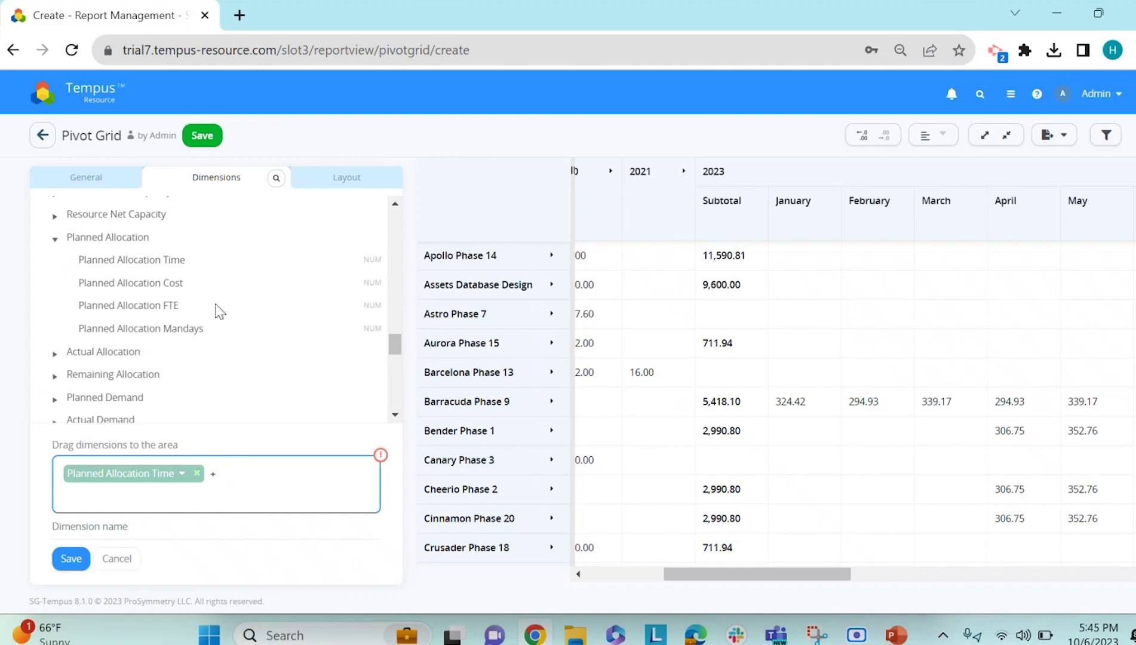
pyautogui.scroll(3, 213, 309)
pyautogui.scroll(-1, 213, 309)
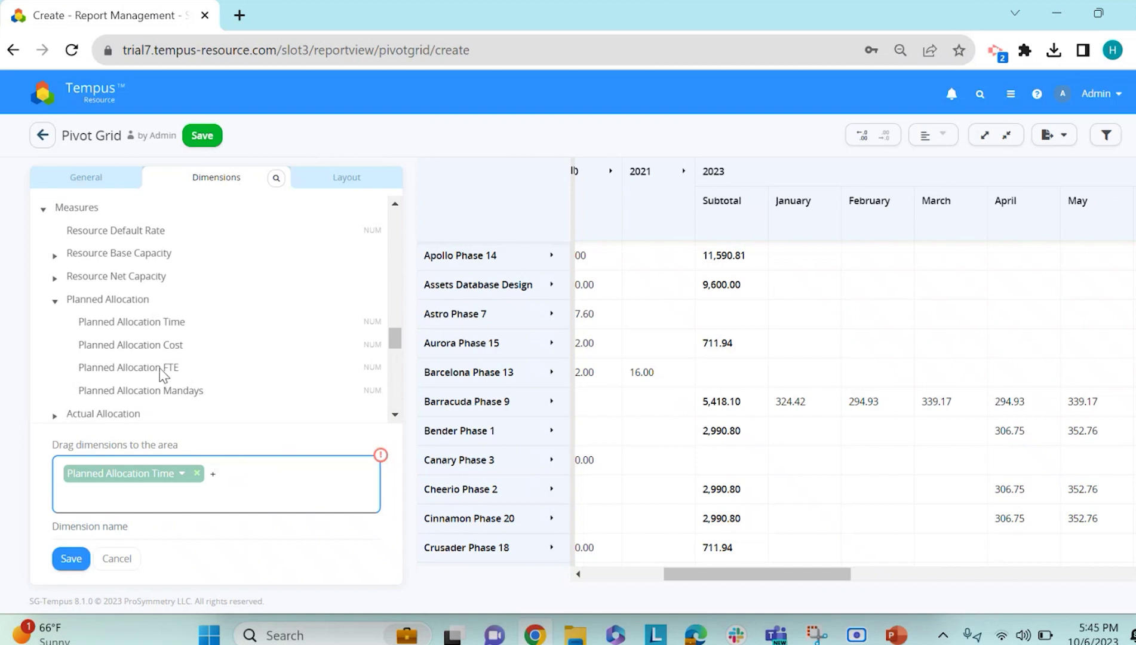
pyautogui.scroll(2, 177, 322)
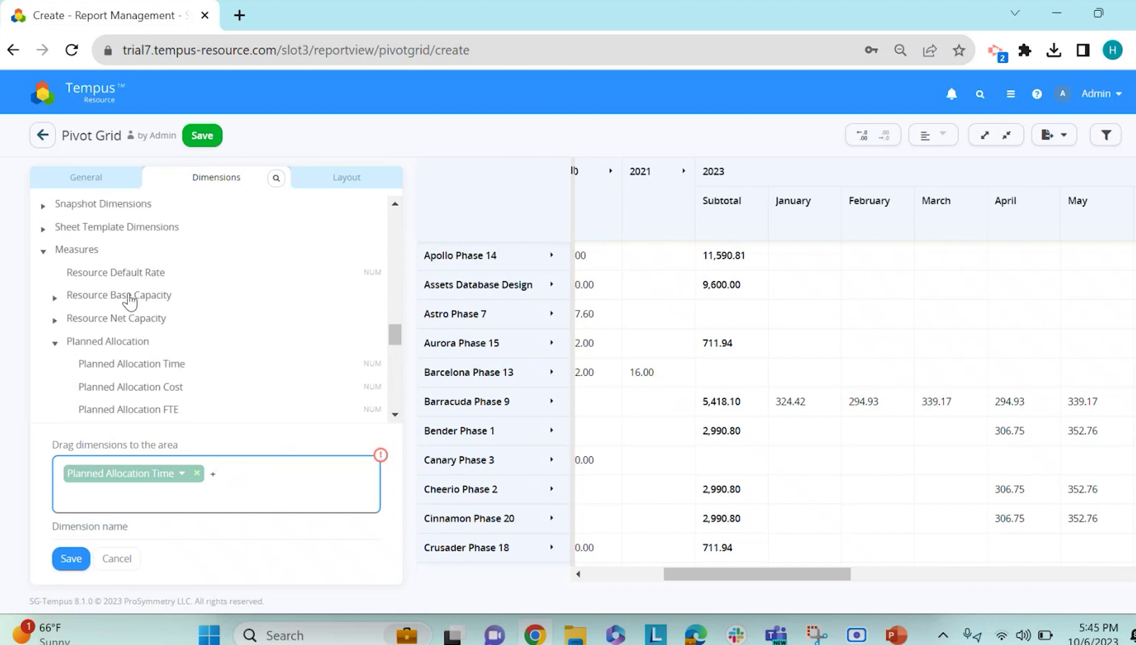
pyautogui.click(144, 299)
pyautogui.moveTo(157, 322); pyautogui.dragTo(218, 472)
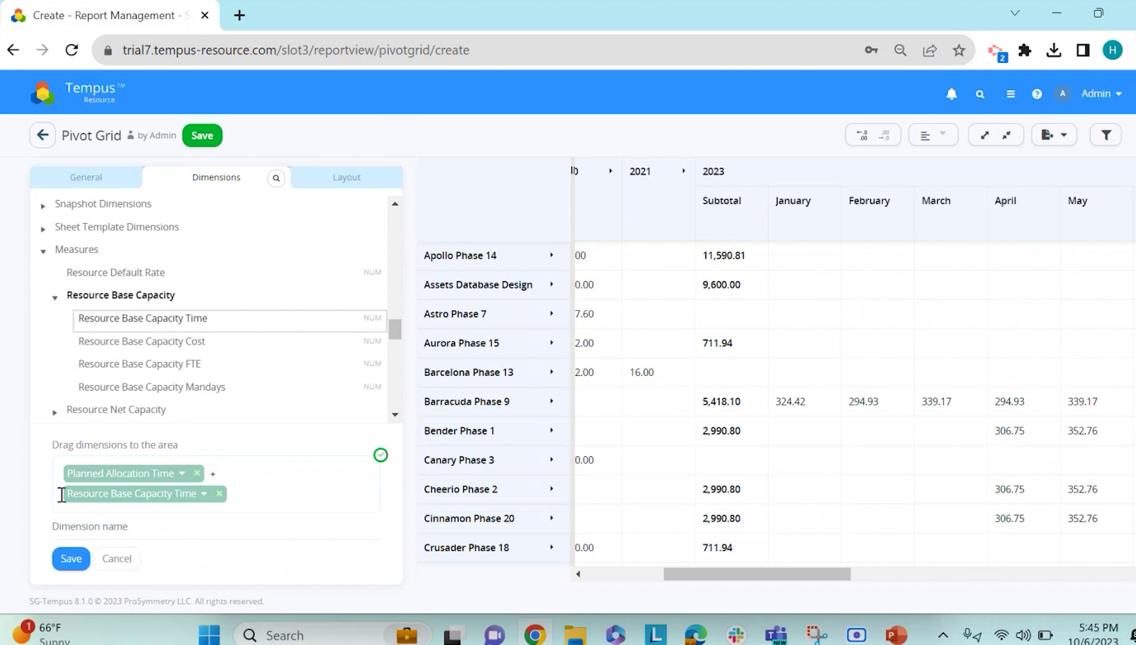
pyautogui.click(131, 559)
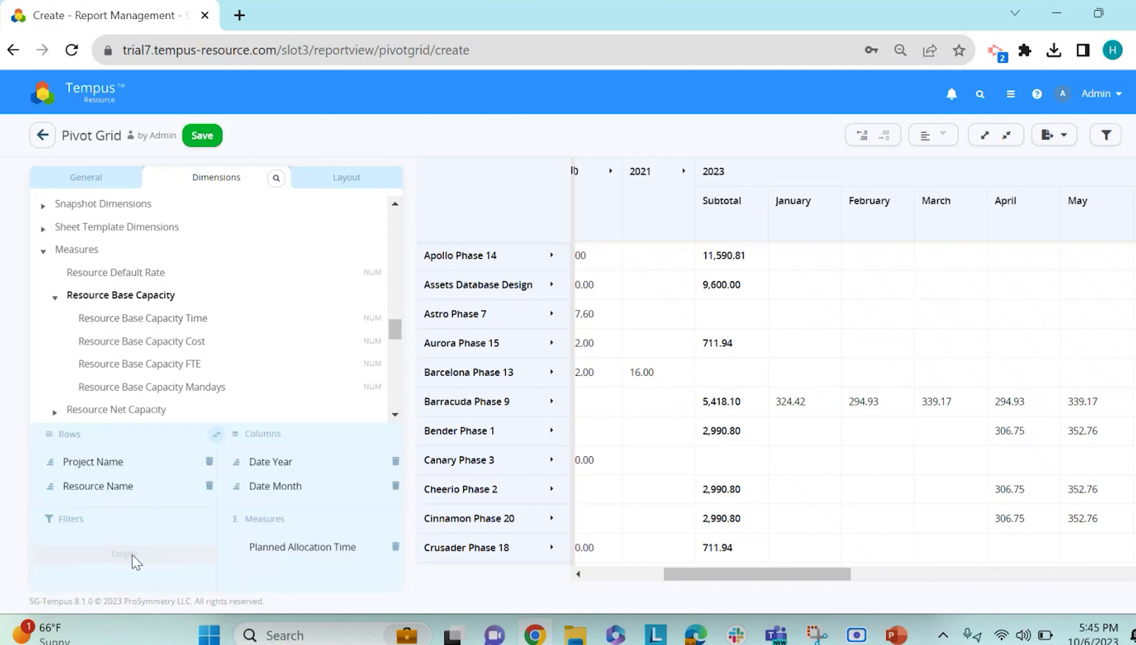
# Review the list of calculated measures again.
pyautogui.scroll(-15, 233, 402)
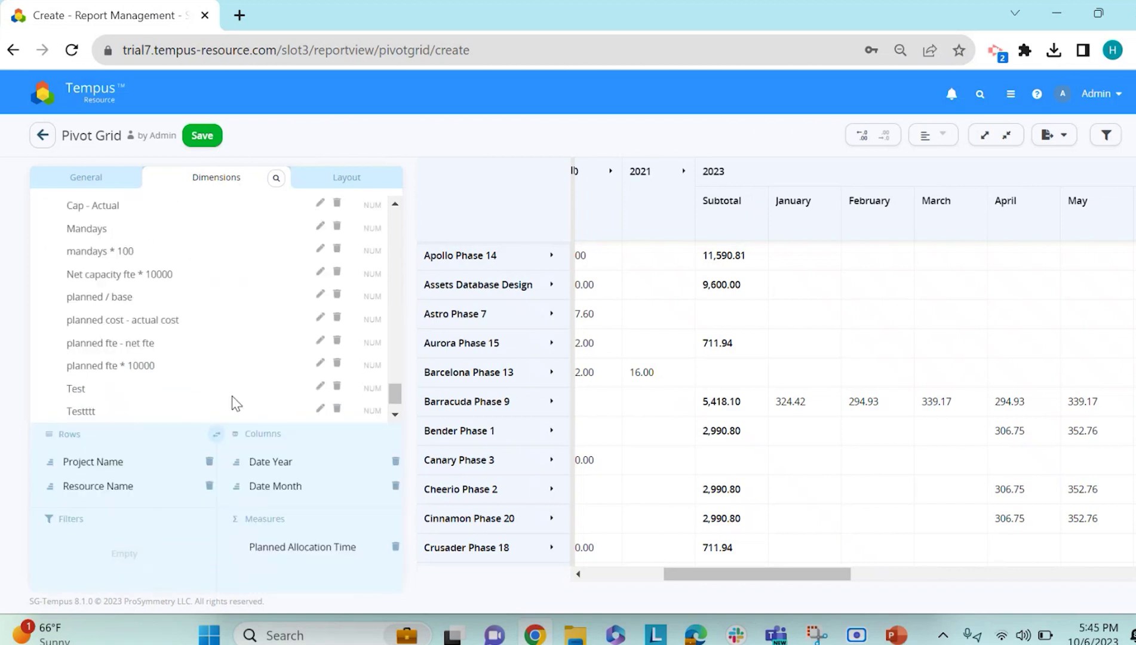
pyautogui.scroll(2, 192, 310)
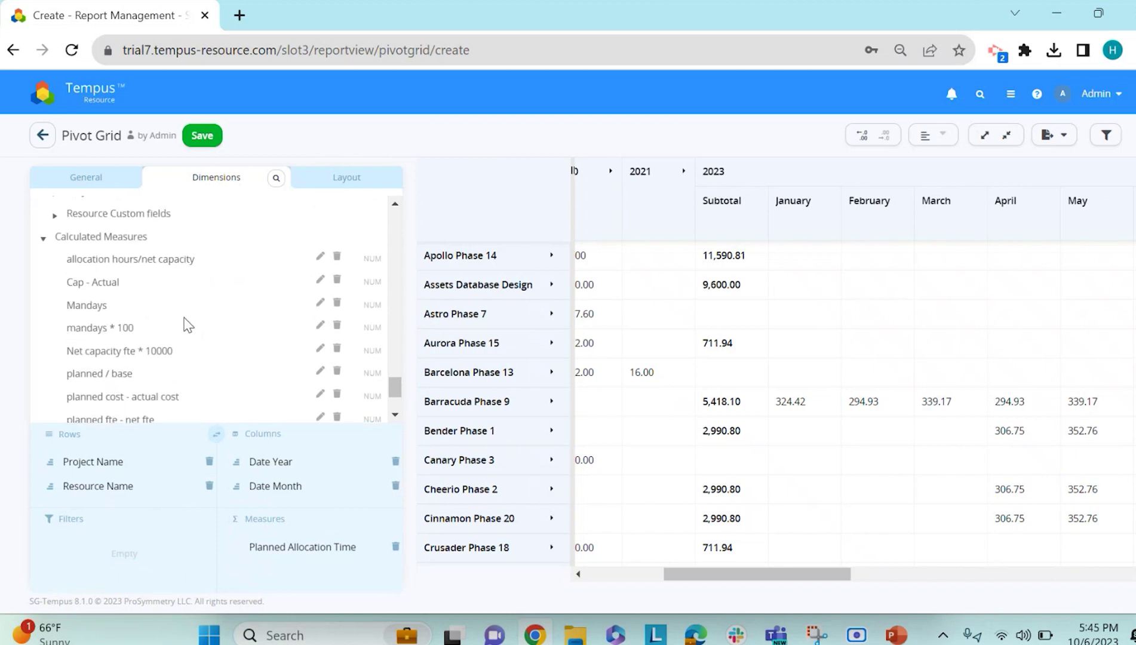
pyautogui.scroll(-3, 185, 323)
pyautogui.scroll(5, 185, 323)
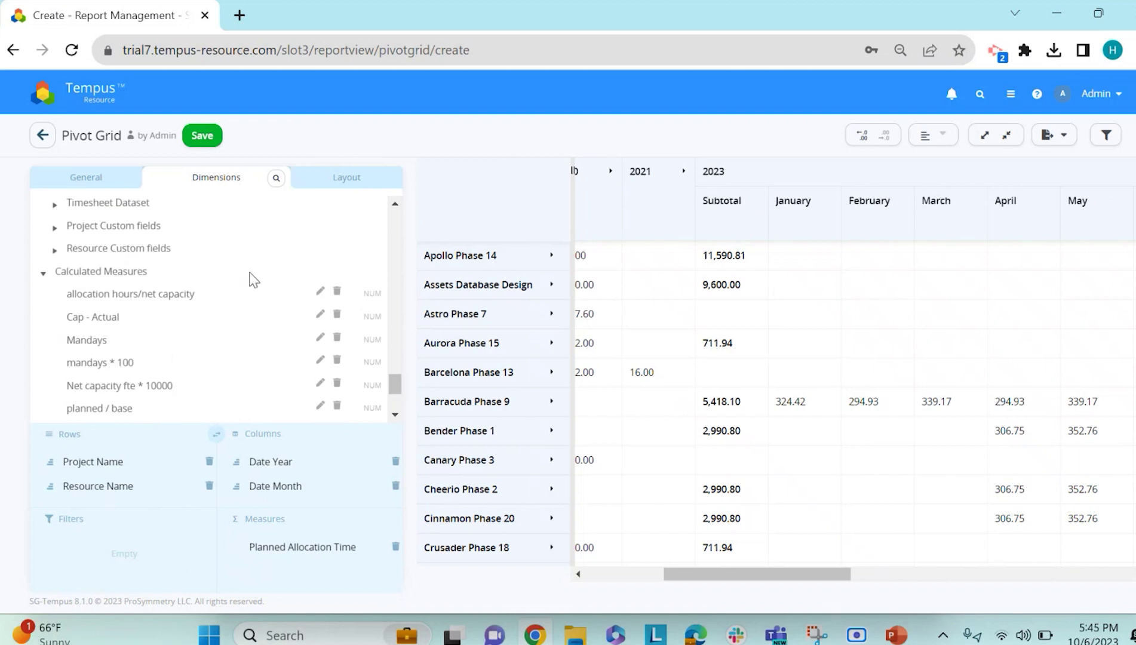
# Check the report's header layout, totals positioning and heatmap options, and save the report.
pyautogui.click(348, 187)
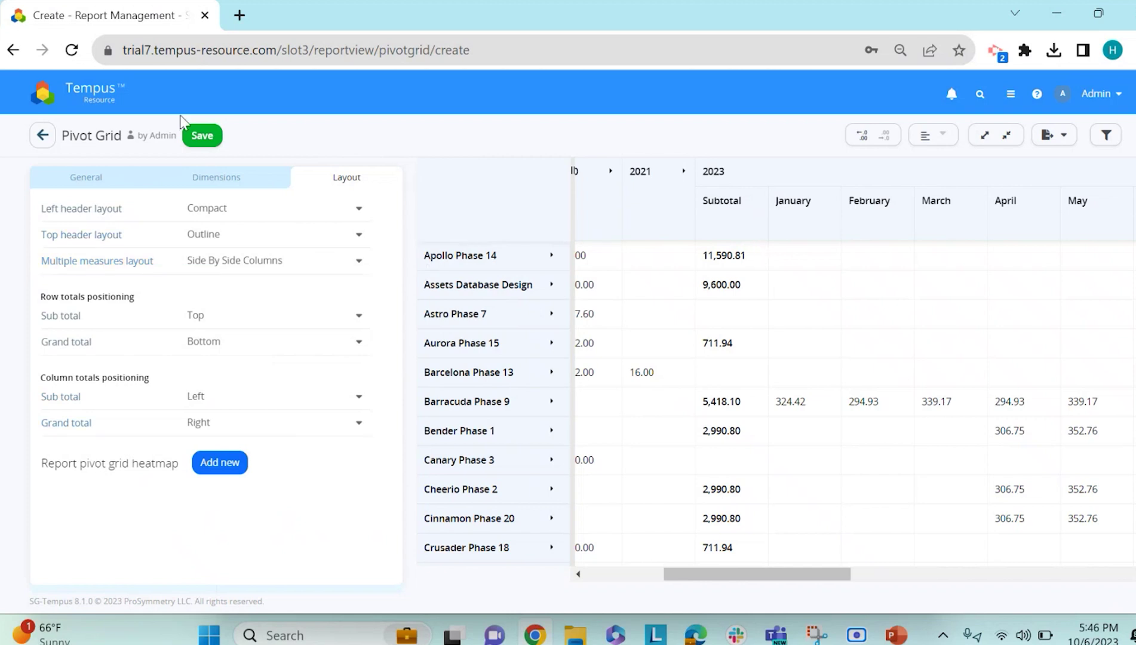
pyautogui.click(201, 136)
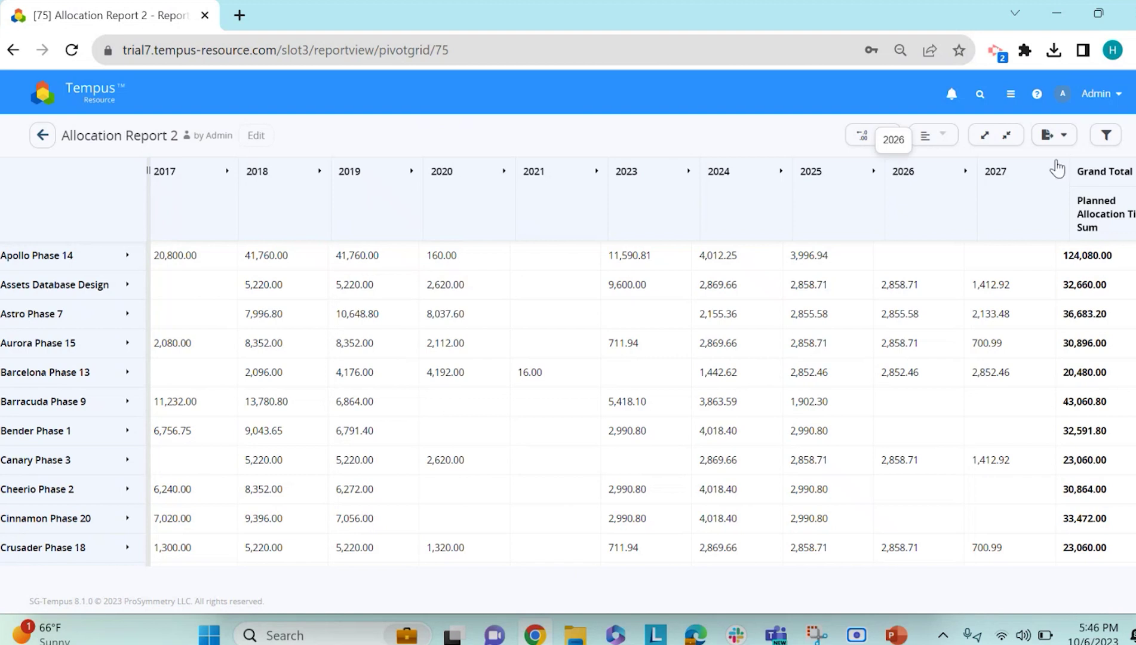
# Filter the saved report by Resource Name to include only the fifth resource in the list.
pyautogui.click(1107, 138)
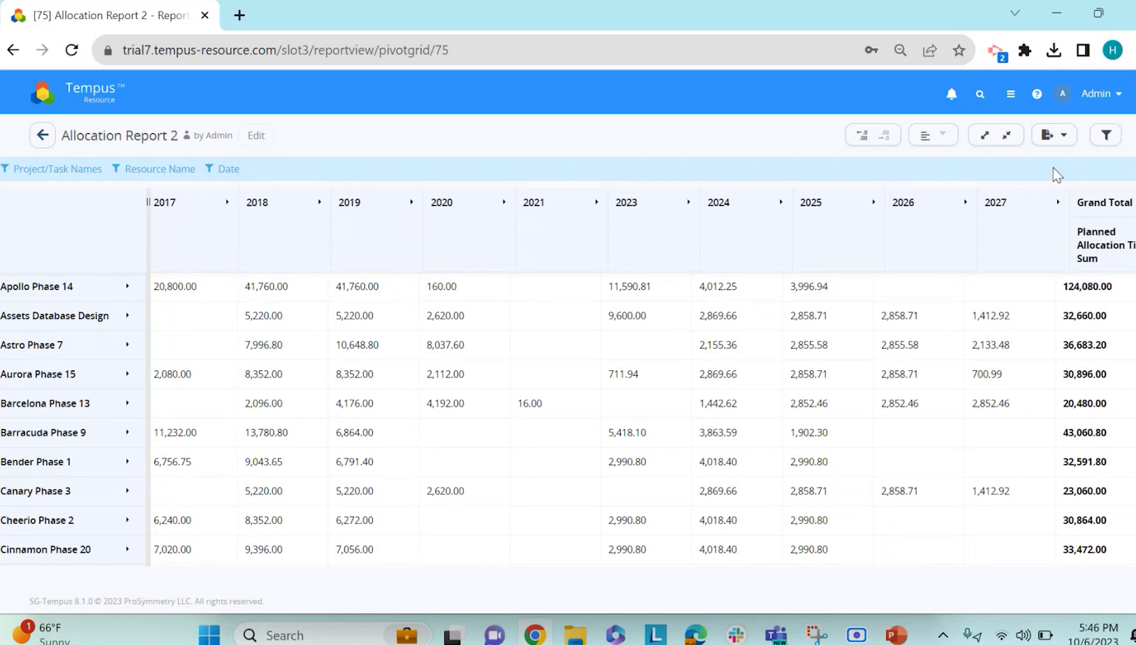
pyautogui.click(154, 174)
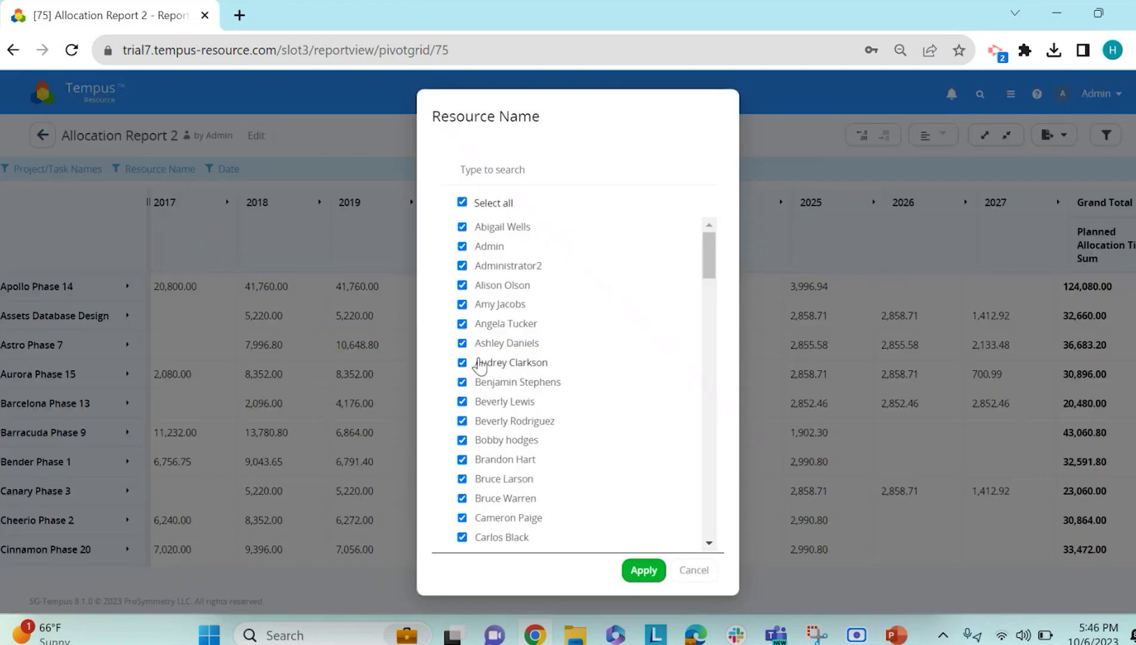
pyautogui.click(476, 204)
pyautogui.click(461, 304)
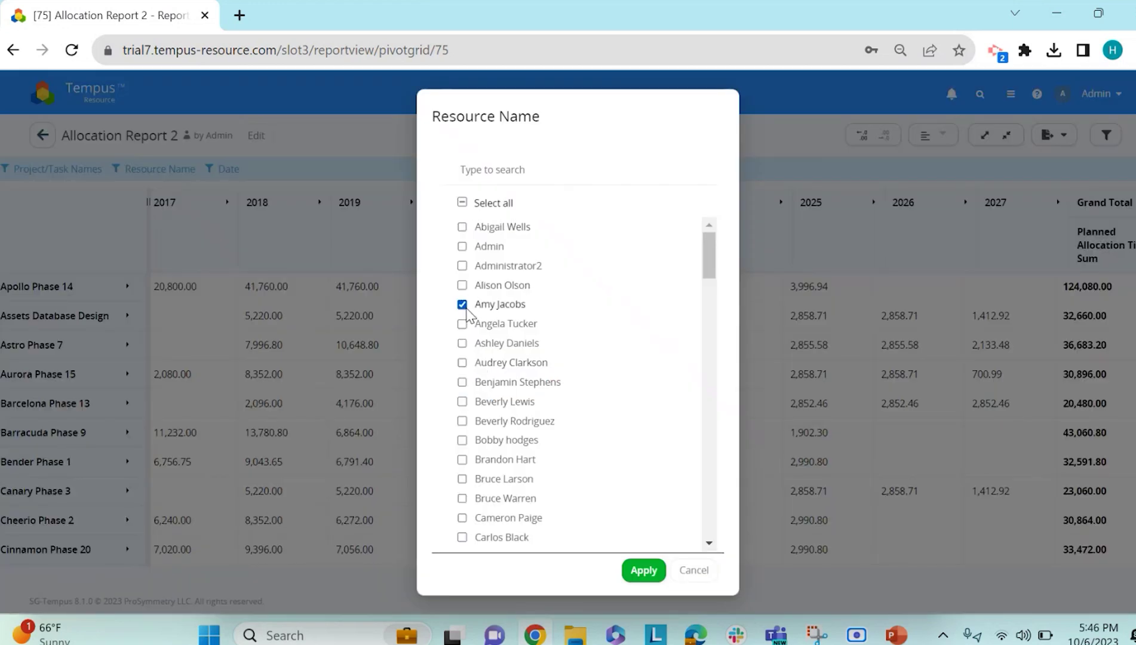
pyautogui.click(643, 571)
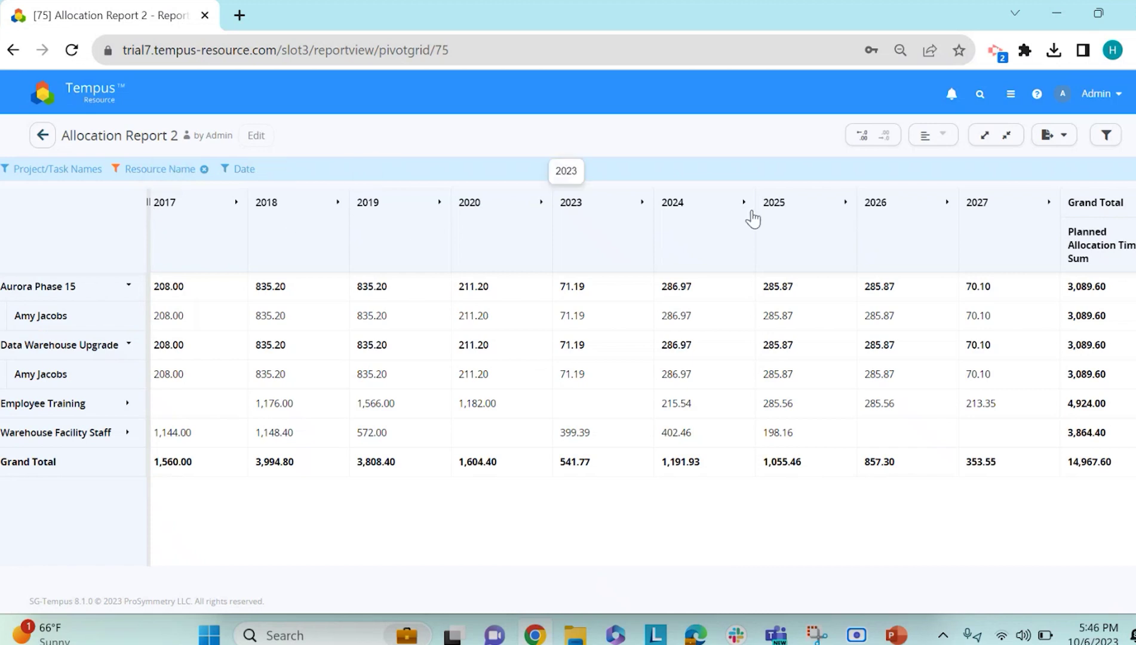
# Expand all rows and columns of the filtered pivot grid.
pyautogui.click(982, 136)
pyautogui.click(712, 377)
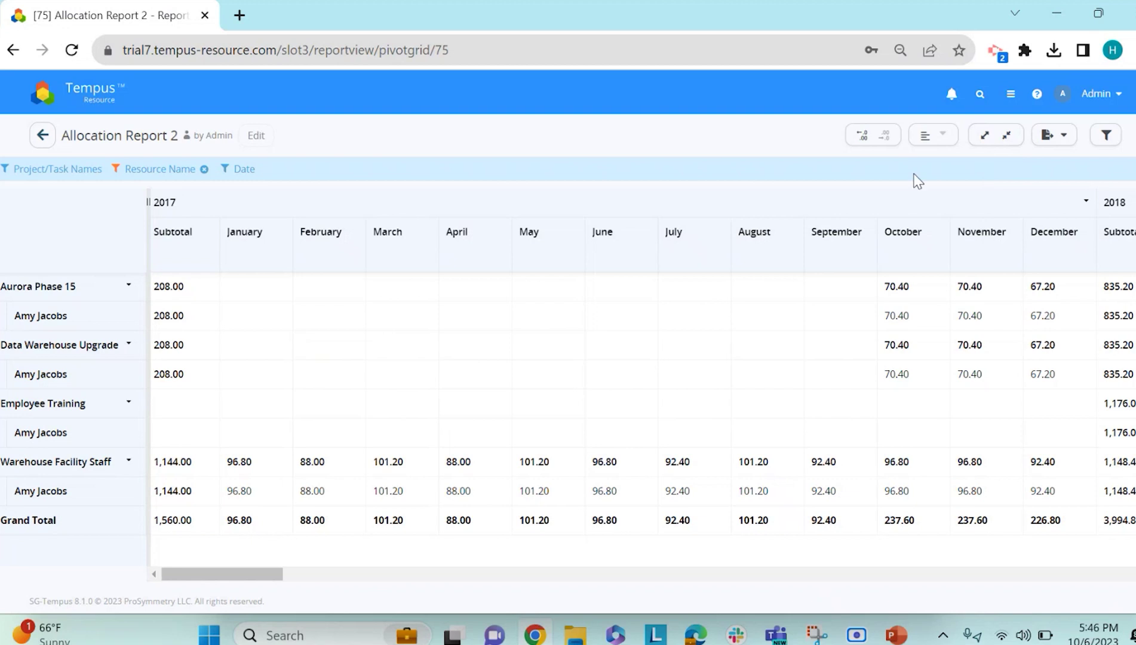
# Export the report as a flat CSV and download the generated Allocation Report 2 - Oct_6_2023.csv file.
pyautogui.click(1064, 145)
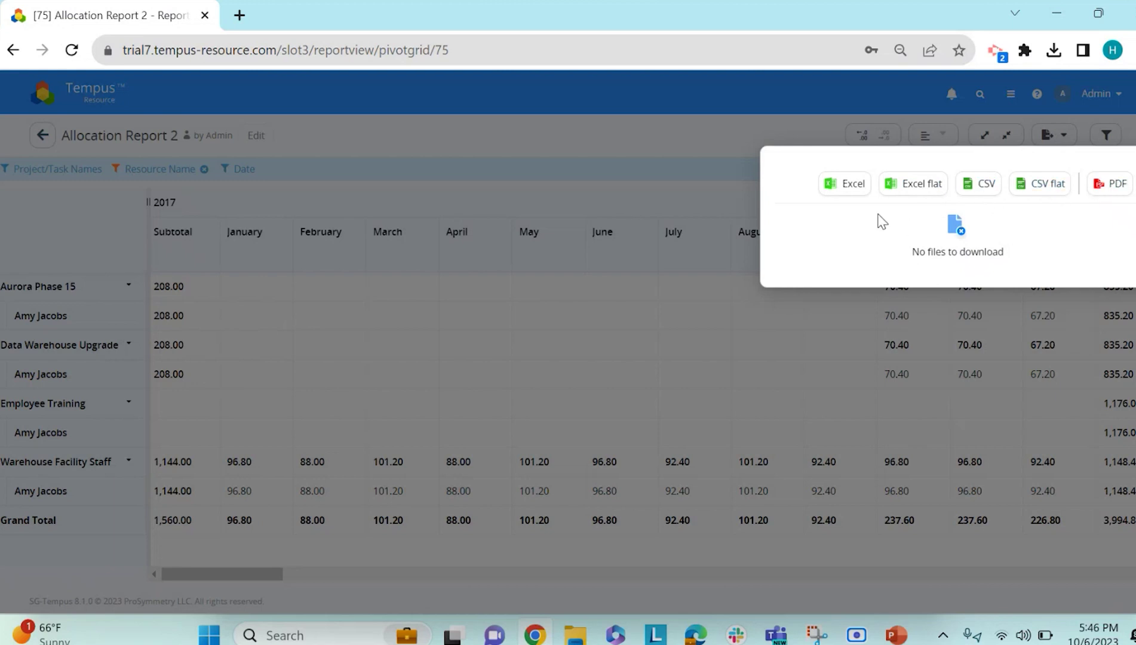
pyautogui.click(1033, 189)
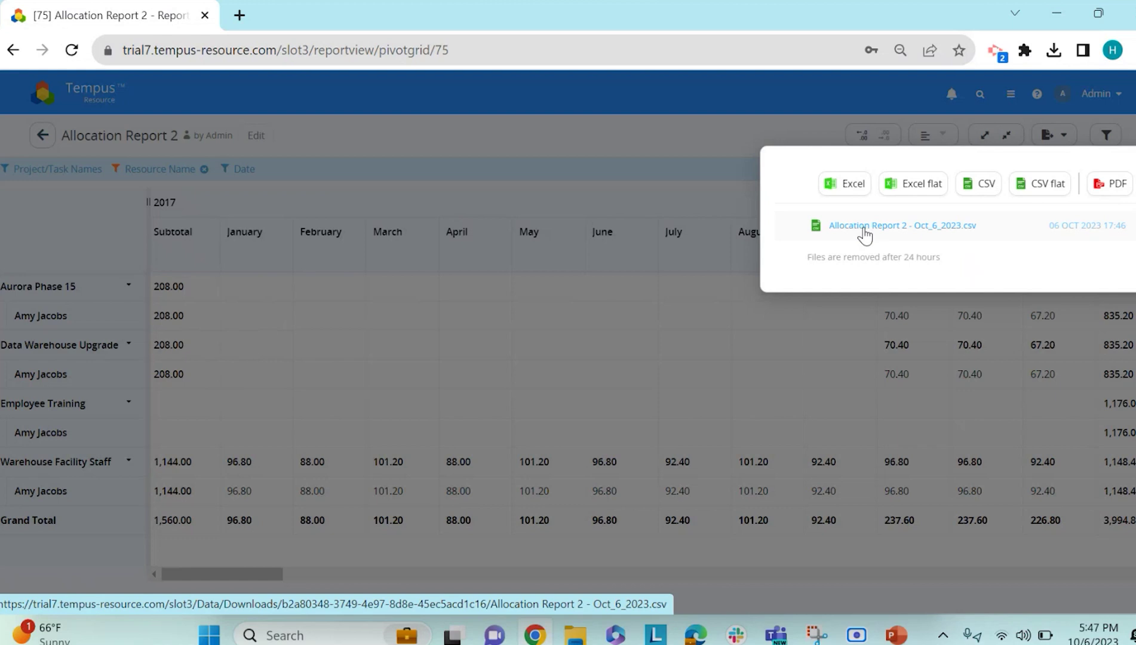
pyautogui.click(887, 227)
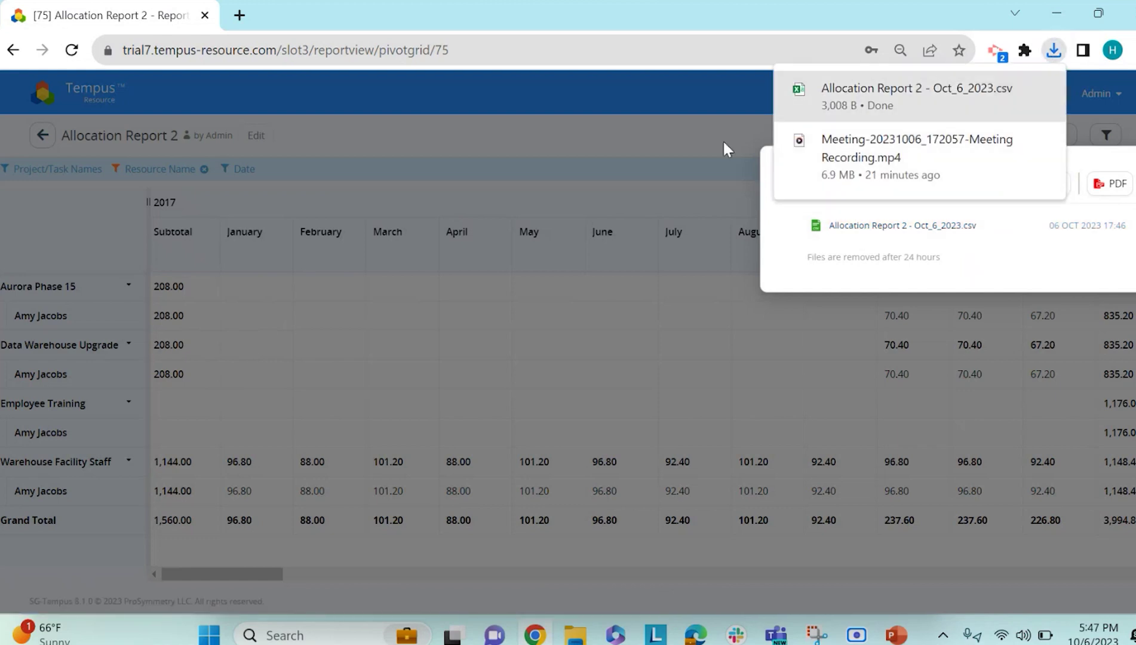
pyautogui.click(619, 136)
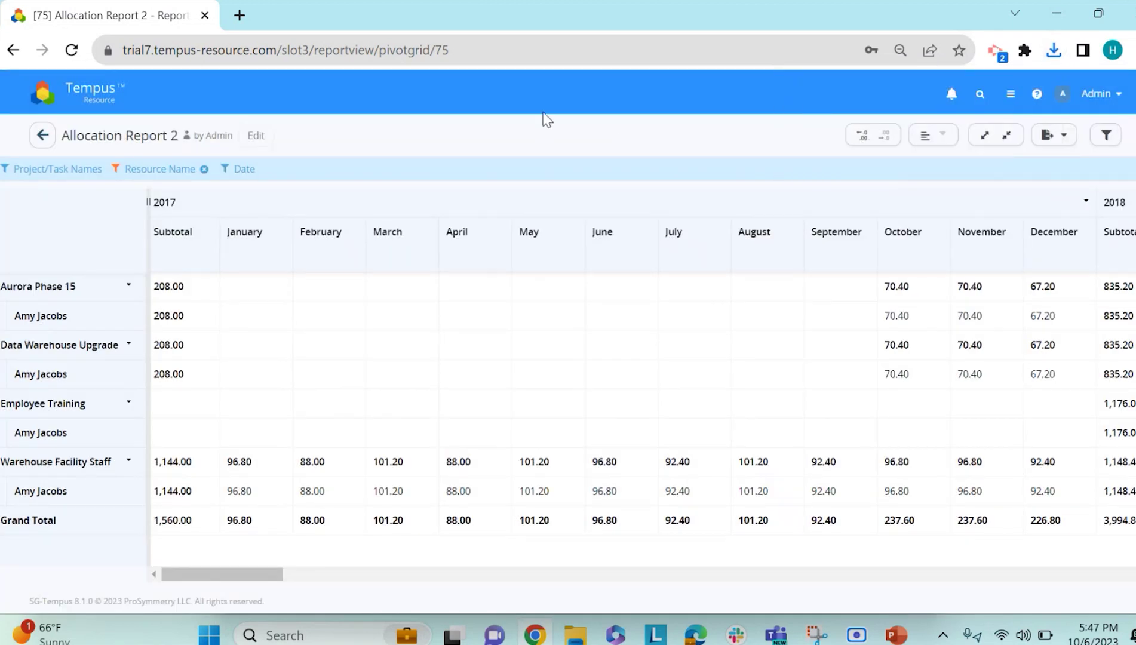
# Open Allocation Report 2 for editing.
pyautogui.click(256, 136)
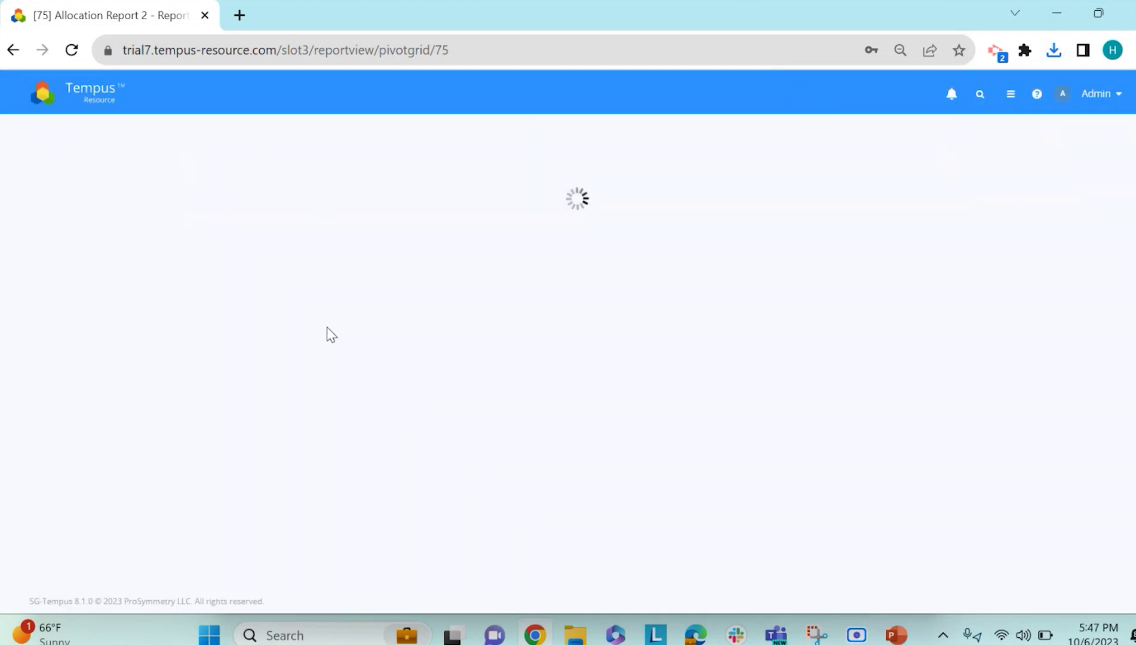